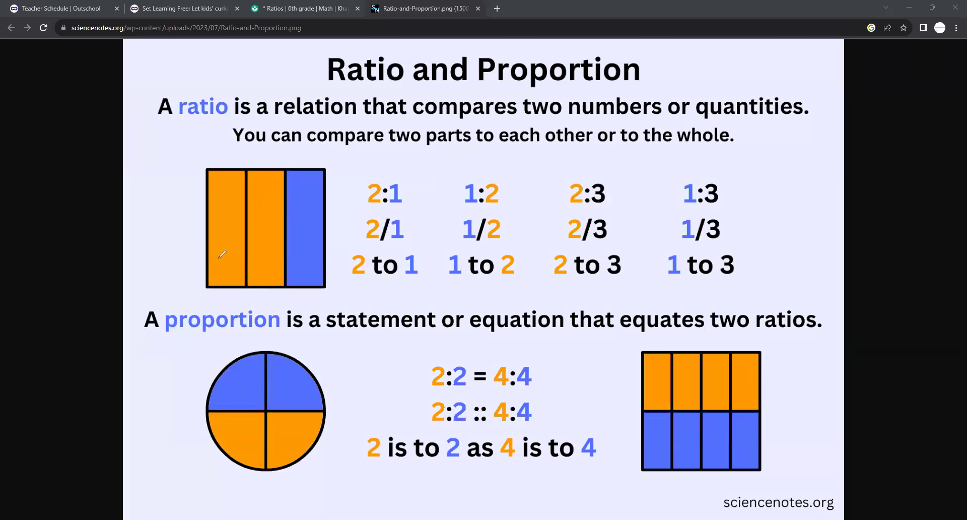
- Pen-annotate the ratio diagrams: underline the bar diagram, circle 2:1 and 2:3, underline 1:3, and loop the grid's top row
{"action": "left_click_drag", "start_coordinate": [208, 294], "coordinate": [261, 295]}
{"action": "left_click_drag", "start_coordinate": [295, 157], "coordinate": [316, 158]}
{"action": "mouse_move", "coordinate": [392, 171]}
{"action": "left_mouse_down"}
{"action": "mouse_move", "coordinate": [356, 180]}
{"action": "mouse_move", "coordinate": [396, 290]}
{"action": "mouse_move", "coordinate": [441, 222]}
{"action": "mouse_move", "coordinate": [394, 174]}
{"action": "left_mouse_up"}
{"action": "mouse_move", "coordinate": [578, 176]}
{"action": "left_mouse_down"}
{"action": "mouse_move", "coordinate": [568, 199]}
{"action": "mouse_move", "coordinate": [584, 176]}
{"action": "mouse_move", "coordinate": [589, 196]}
{"action": "left_mouse_up"}
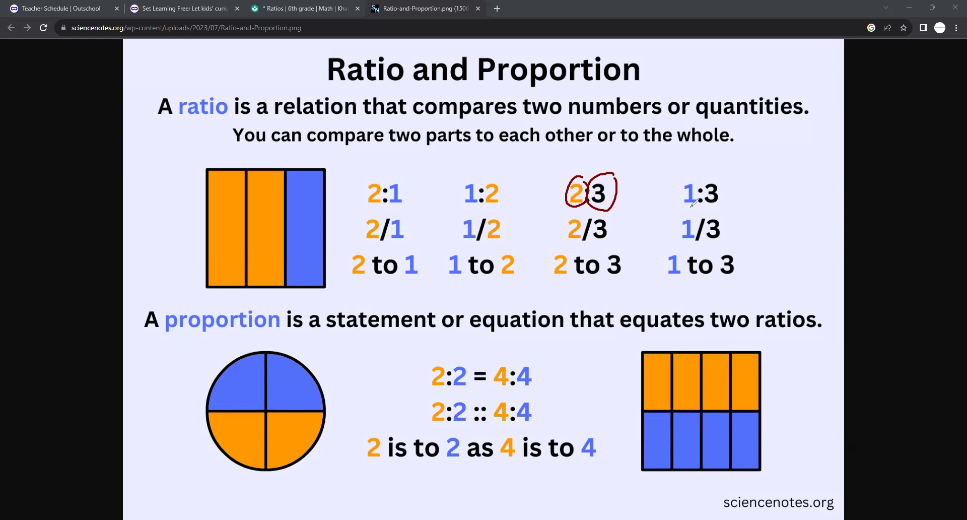
{"action": "left_click_drag", "start_coordinate": [671, 207], "coordinate": [691, 206]}
{"action": "left_click_drag", "start_coordinate": [702, 207], "coordinate": [737, 206]}
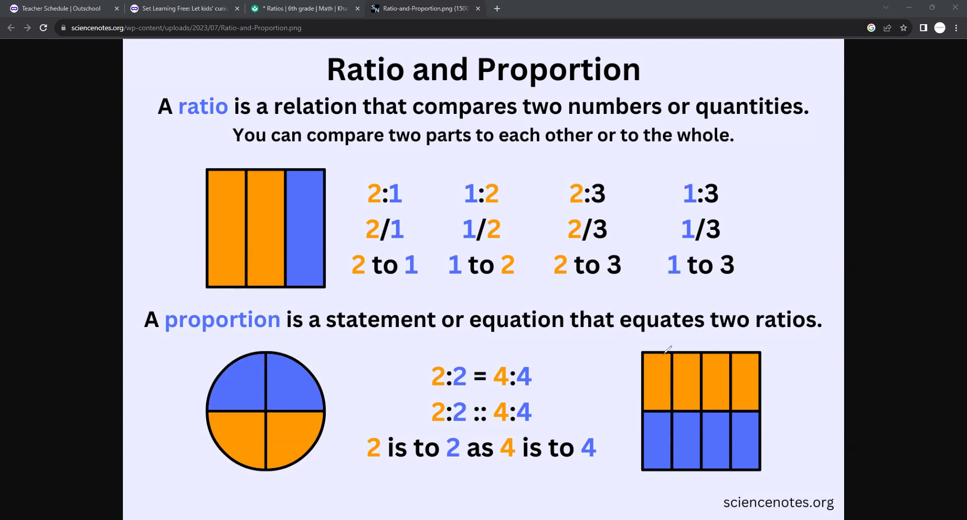
{"action": "mouse_move", "coordinate": [647, 407]}
{"action": "left_mouse_down"}
{"action": "mouse_move", "coordinate": [770, 338]}
{"action": "mouse_move", "coordinate": [621, 398]}
{"action": "mouse_move", "coordinate": [628, 411]}
{"action": "left_mouse_up"}
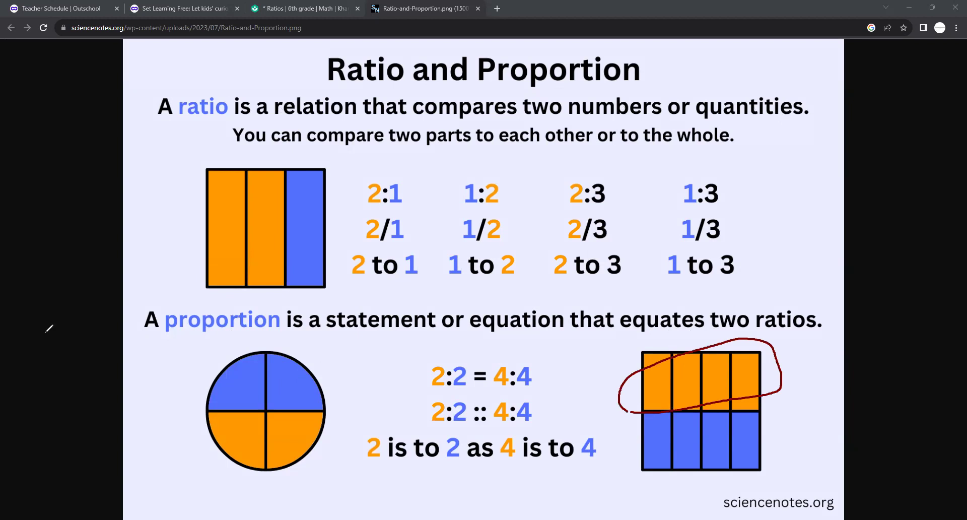
- Return to the Khan Academy ratios unit and retake Quiz 1 with the course sidebar collapsed
{"action": "left_click", "coordinate": [334, 8]}
{"action": "scroll", "coordinate": [636, 294], "scroll_direction": "down", "scroll_amount": 20}
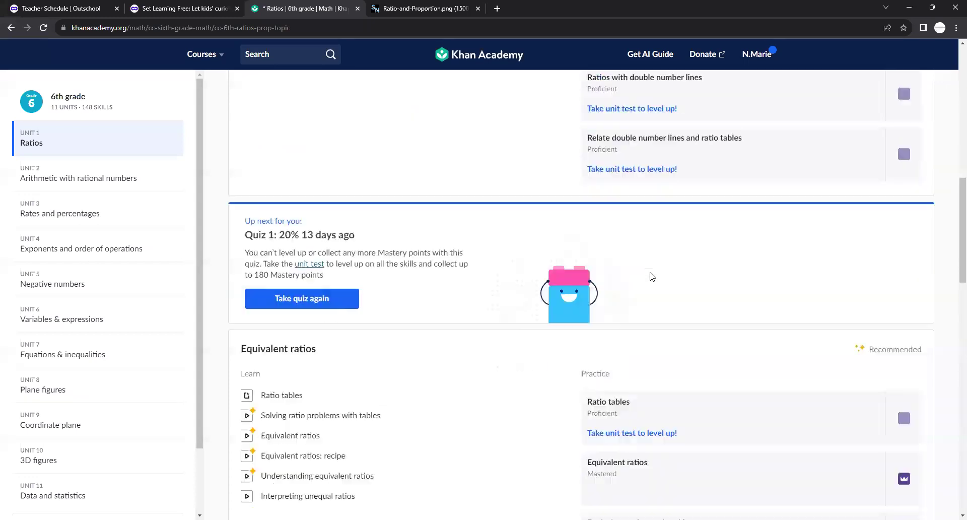
{"action": "scroll", "coordinate": [649, 281], "scroll_direction": "down", "scroll_amount": 5}
{"action": "scroll", "coordinate": [655, 287], "scroll_direction": "up", "scroll_amount": 15}
{"action": "scroll", "coordinate": [702, 313], "scroll_direction": "up", "scroll_amount": 7}
{"action": "scroll", "coordinate": [682, 304], "scroll_direction": "down", "scroll_amount": 6}
{"action": "scroll", "coordinate": [381, 400], "scroll_direction": "down", "scroll_amount": 2}
{"action": "left_click", "coordinate": [316, 397]}
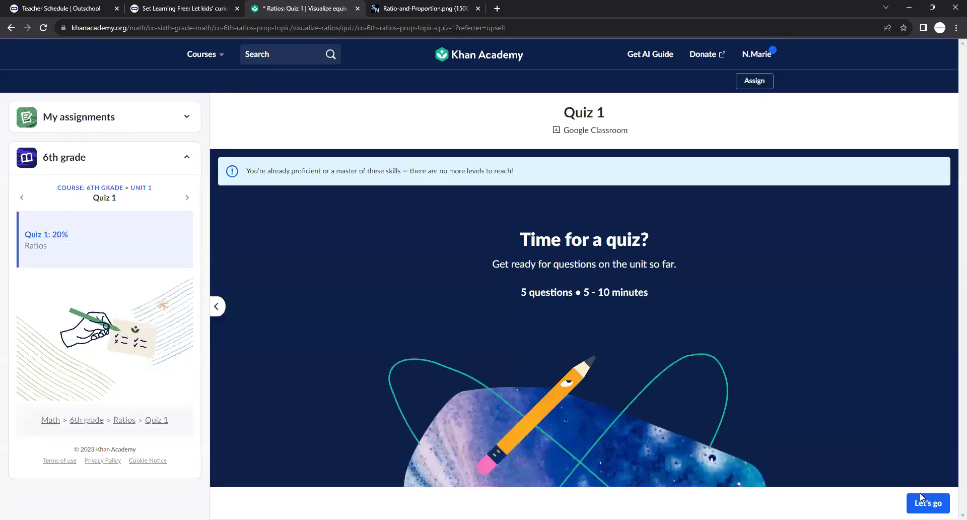
{"action": "left_click", "coordinate": [925, 502]}
{"action": "left_click", "coordinate": [217, 306]}
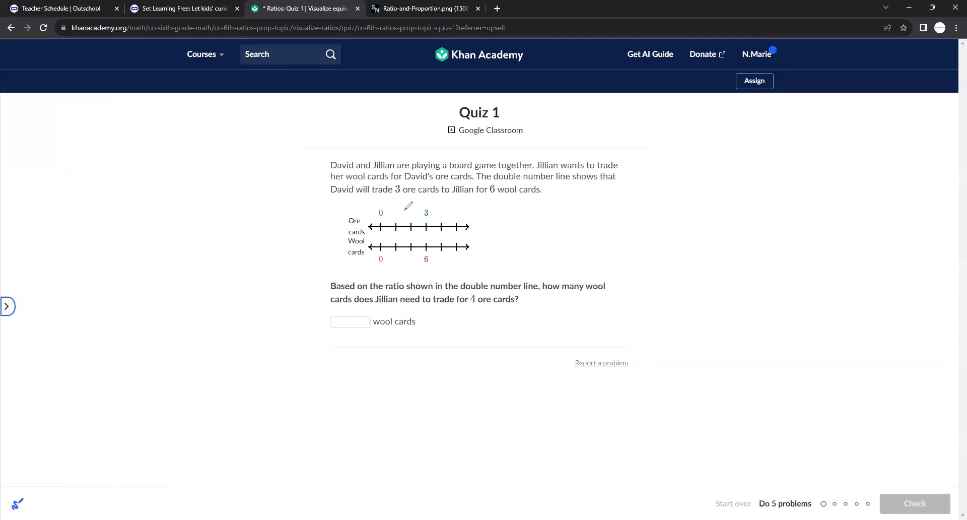
- Label the ore cards line 1, 2, 4, 5 and the wool cards line 2, 4, 8 in pen
{"action": "left_click_drag", "start_coordinate": [396, 208], "coordinate": [395, 215]}
{"action": "left_click_drag", "start_coordinate": [406, 209], "coordinate": [416, 215]}
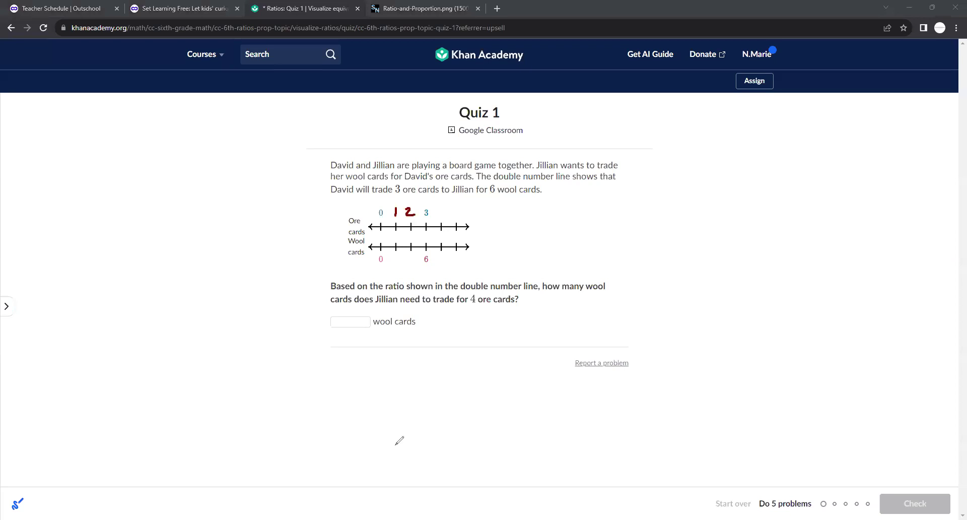
{"action": "left_click_drag", "start_coordinate": [395, 257], "coordinate": [416, 261]}
{"action": "left_click_drag", "start_coordinate": [414, 256], "coordinate": [413, 268]}
{"action": "mouse_move", "coordinate": [445, 204]}
{"action": "left_mouse_down"}
{"action": "mouse_move", "coordinate": [443, 217]}
{"action": "mouse_move", "coordinate": [457, 206]}
{"action": "mouse_move", "coordinate": [459, 216]}
{"action": "left_mouse_up"}
{"action": "left_click_drag", "start_coordinate": [442, 255], "coordinate": [437, 267]}
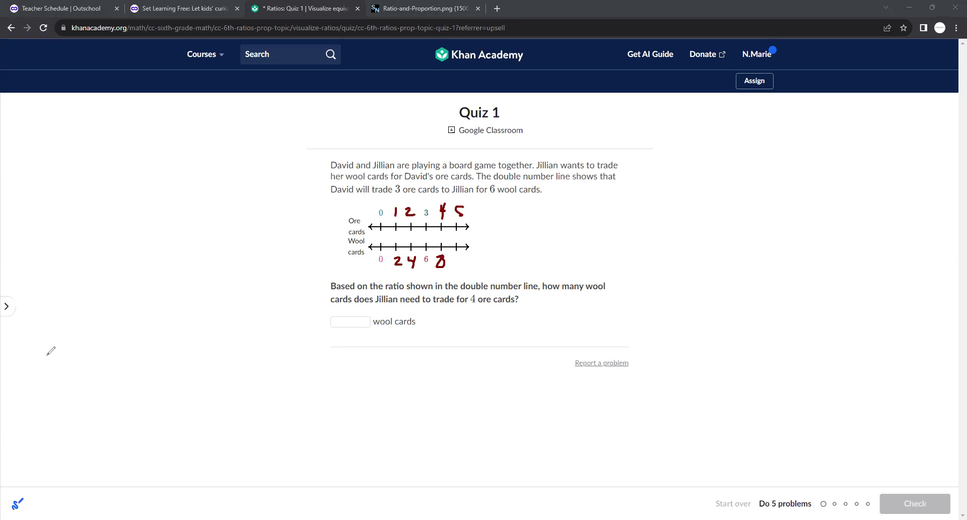
- Answer 8 wool cards and check it
{"action": "left_click", "coordinate": [360, 321]}
{"action": "type", "text": "8"}
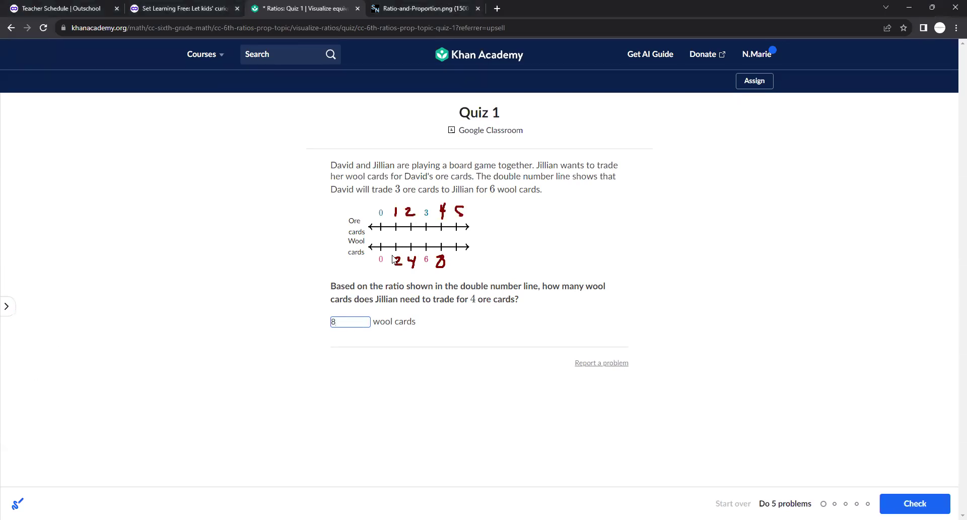
{"action": "left_click", "coordinate": [915, 494]}
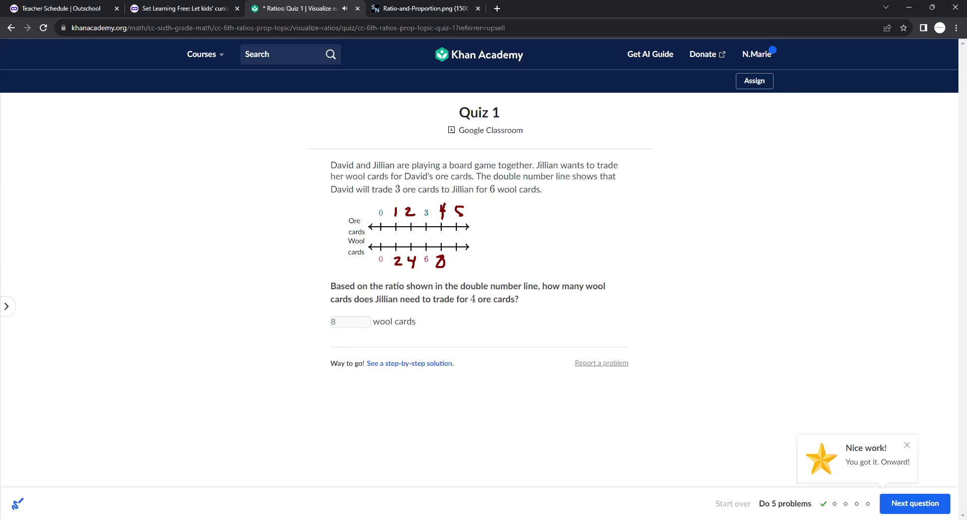
- Go to question 2, clear old pen marks, and label 4 grandparents and 6 cousins
{"action": "left_click", "coordinate": [916, 503]}
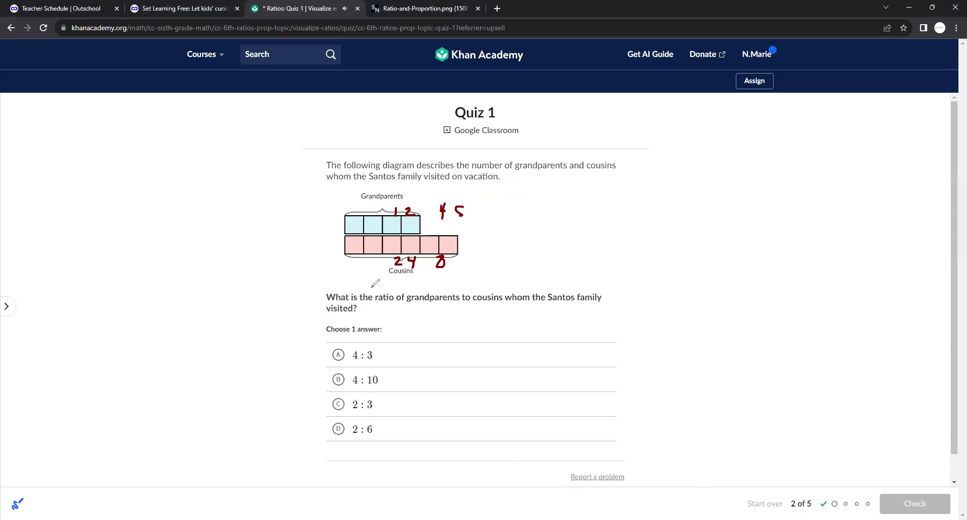
{"action": "key", "text": "ctrl+shift+e"}
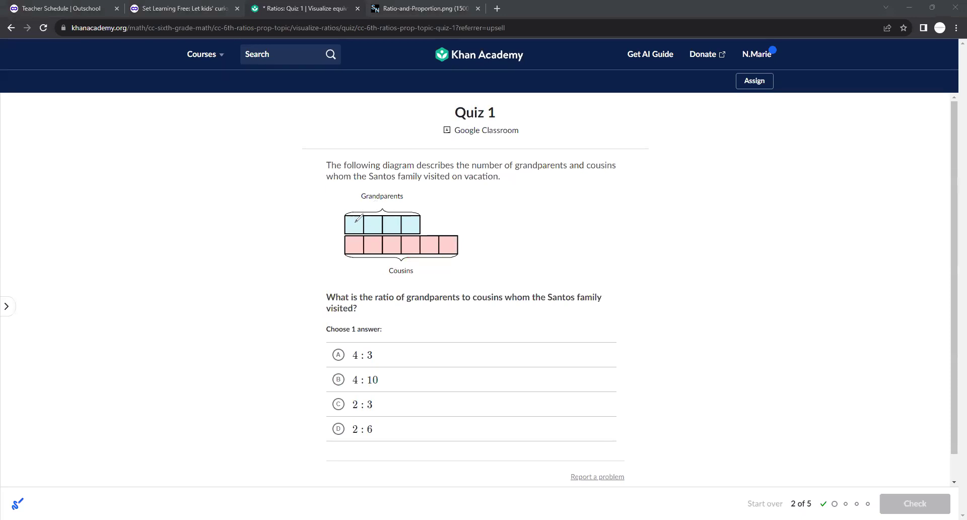
{"action": "mouse_move", "coordinate": [420, 194]}
{"action": "left_mouse_down"}
{"action": "mouse_move", "coordinate": [430, 205]}
{"action": "mouse_move", "coordinate": [423, 213]}
{"action": "left_mouse_up"}
{"action": "left_click_drag", "start_coordinate": [471, 256], "coordinate": [482, 272]}
- Write 4/6 = 2/3 in the margin, then choose 2 : 3 and check it
{"action": "mouse_move", "coordinate": [134, 176]}
{"action": "left_mouse_down"}
{"action": "mouse_move", "coordinate": [171, 199]}
{"action": "mouse_move", "coordinate": [157, 220]}
{"action": "mouse_move", "coordinate": [185, 237]}
{"action": "mouse_move", "coordinate": [143, 278]}
{"action": "left_mouse_up"}
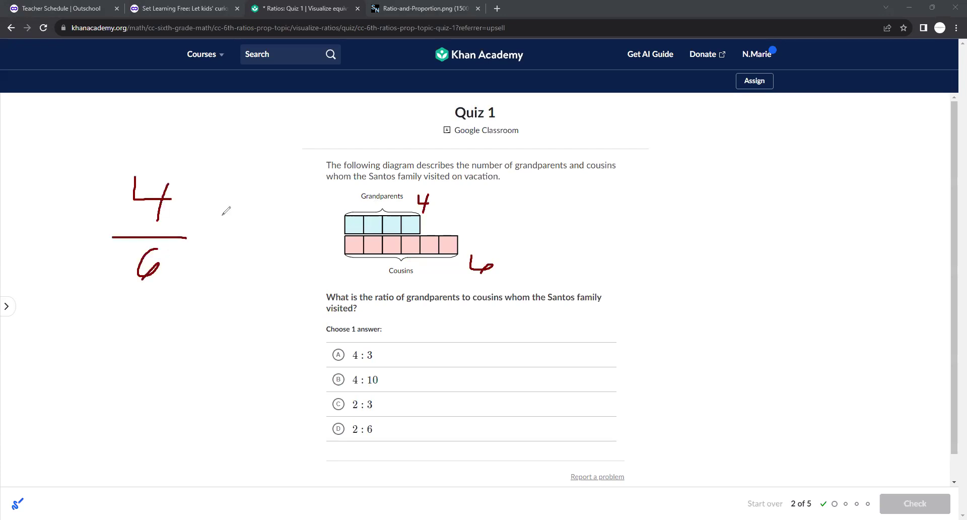
{"action": "left_click_drag", "start_coordinate": [222, 215], "coordinate": [197, 220]}
{"action": "left_click_drag", "start_coordinate": [196, 233], "coordinate": [226, 228]}
{"action": "mouse_move", "coordinate": [253, 190]}
{"action": "left_mouse_down"}
{"action": "mouse_move", "coordinate": [296, 212]}
{"action": "mouse_move", "coordinate": [288, 223]}
{"action": "left_mouse_up"}
{"action": "left_click_drag", "start_coordinate": [243, 248], "coordinate": [242, 273]}
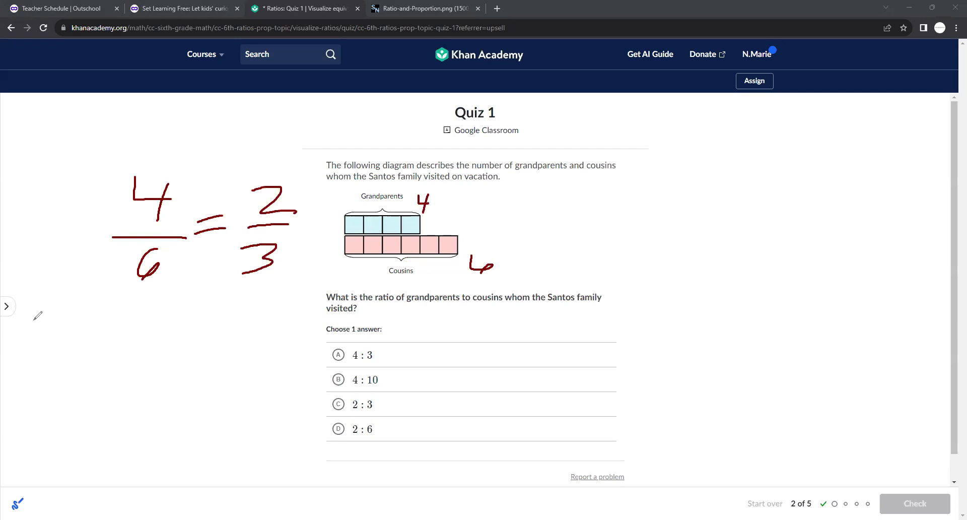
{"action": "left_click", "coordinate": [372, 405]}
{"action": "key", "text": "Return"}
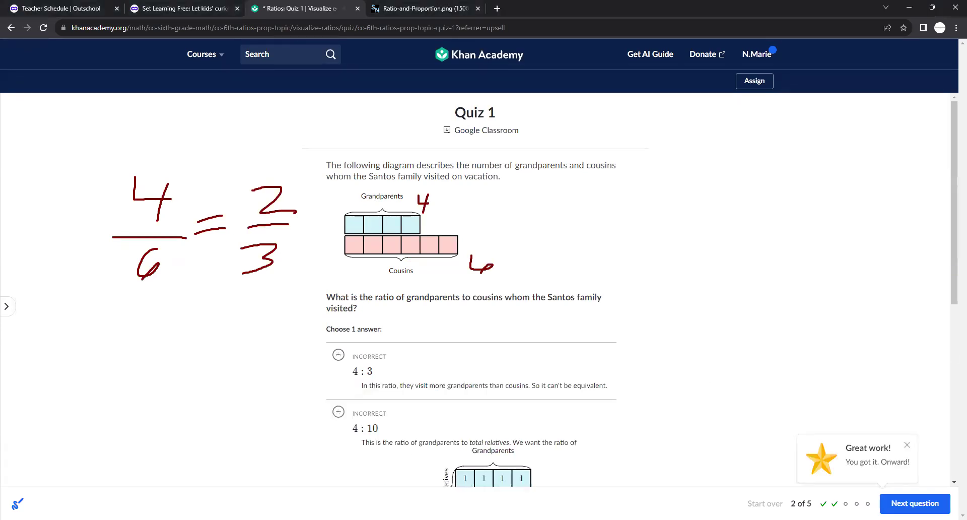
- Move to question 3, clear old marks, annotate option A's coupons and tickets, and cross out option B
{"action": "key", "text": "Return"}
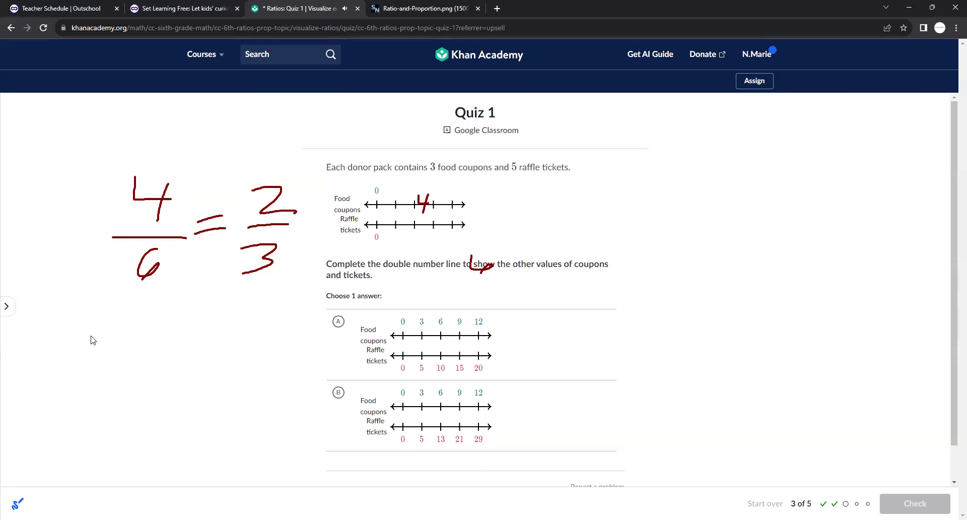
{"action": "key", "text": "e"}
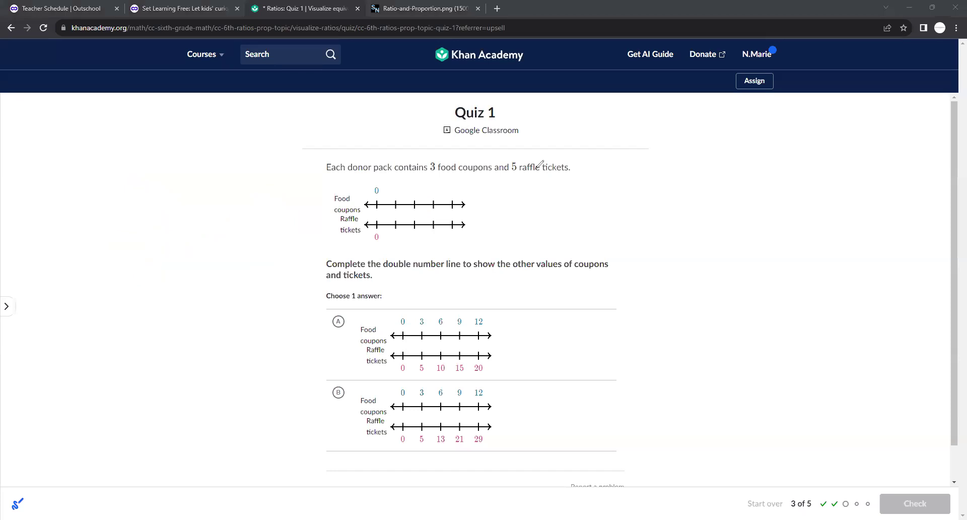
{"action": "mouse_move", "coordinate": [425, 308]}
{"action": "left_mouse_down"}
{"action": "mouse_move", "coordinate": [431, 292]}
{"action": "mouse_move", "coordinate": [440, 306]}
{"action": "mouse_move", "coordinate": [470, 292]}
{"action": "mouse_move", "coordinate": [482, 308]}
{"action": "left_mouse_up"}
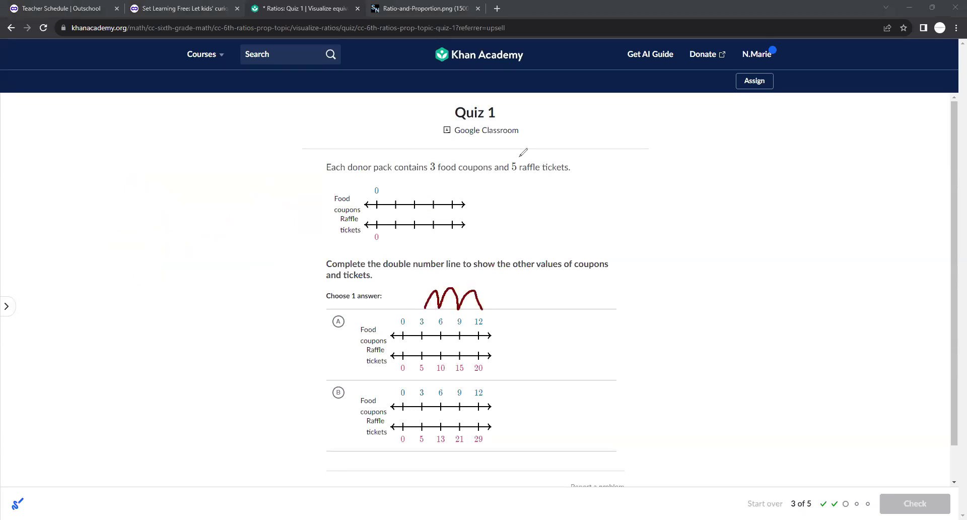
{"action": "left_click_drag", "start_coordinate": [421, 373], "coordinate": [482, 375]}
{"action": "left_click_drag", "start_coordinate": [347, 391], "coordinate": [524, 436]}
{"action": "left_click_drag", "start_coordinate": [505, 399], "coordinate": [319, 450]}
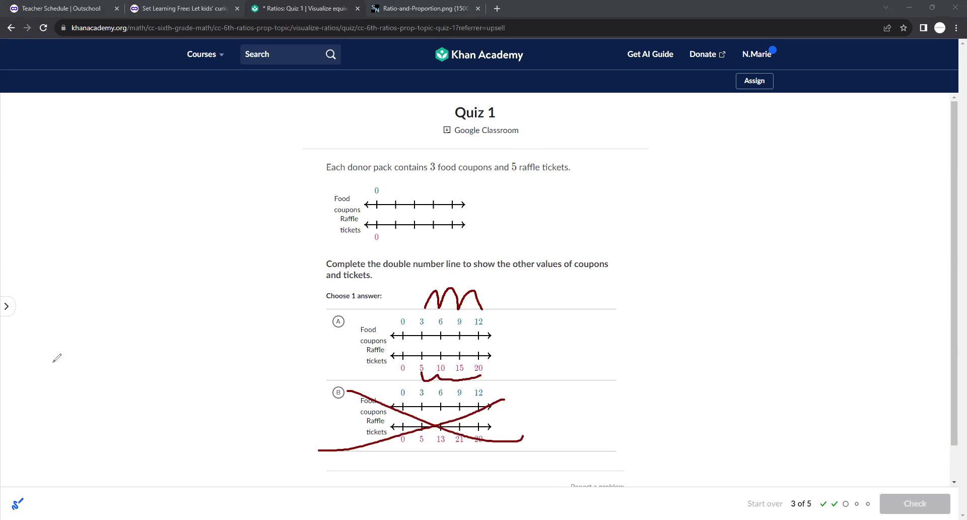
- Clear the pen marks, choose option A with 0, 5, 10, 15, 20 tickets, and check
{"action": "key", "text": "Escape"}
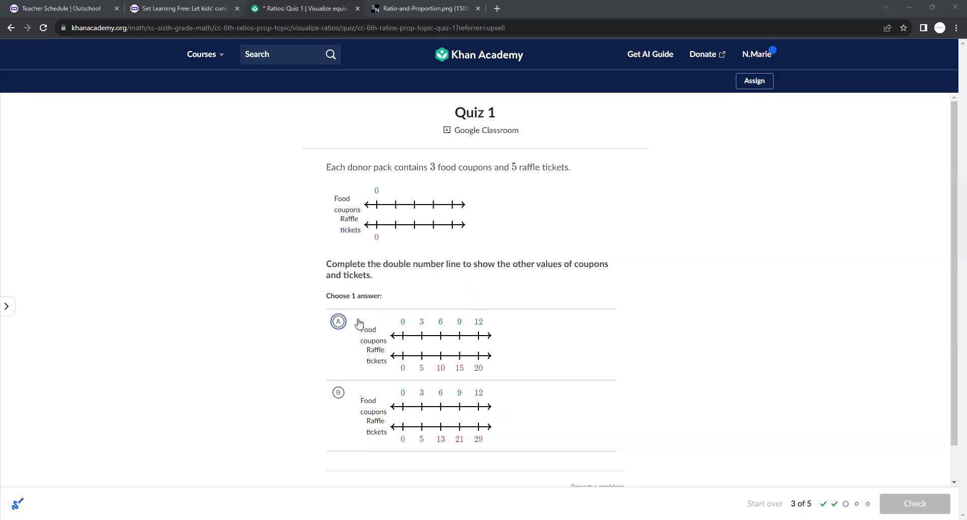
{"action": "left_click", "coordinate": [497, 328]}
{"action": "left_click", "coordinate": [914, 503]}
- Go to question 4 and label the dragonfly number lines, adding 75 and 4 seconds
{"action": "key", "text": "Return"}
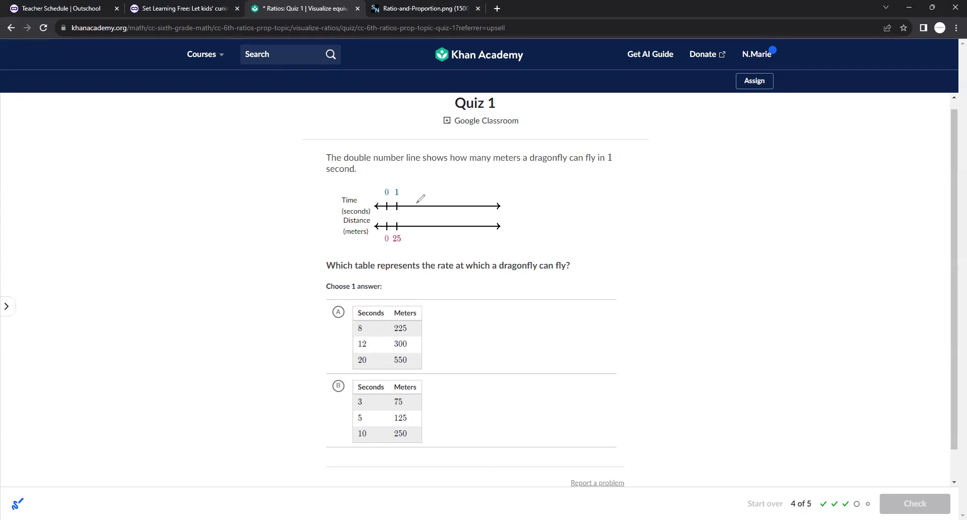
{"action": "mouse_move", "coordinate": [413, 189]}
{"action": "left_mouse_down"}
{"action": "mouse_move", "coordinate": [421, 248]}
{"action": "mouse_move", "coordinate": [428, 242]}
{"action": "left_mouse_up"}
{"action": "mouse_move", "coordinate": [454, 180]}
{"action": "left_mouse_down"}
{"action": "mouse_move", "coordinate": [468, 184]}
{"action": "mouse_move", "coordinate": [457, 202]}
{"action": "left_mouse_up"}
{"action": "left_click_drag", "start_coordinate": [456, 220], "coordinate": [456, 235]}
{"action": "mouse_move", "coordinate": [447, 244]}
{"action": "left_mouse_down"}
{"action": "mouse_move", "coordinate": [461, 245]}
{"action": "mouse_move", "coordinate": [454, 257]}
{"action": "left_mouse_up"}
{"action": "left_click_drag", "start_coordinate": [465, 246], "coordinate": [466, 257]}
{"action": "left_click_drag", "start_coordinate": [497, 186], "coordinate": [494, 209]}
{"action": "left_click_drag", "start_coordinate": [498, 166], "coordinate": [505, 188]}
{"action": "mouse_move", "coordinate": [498, 245]}
{"action": "left_mouse_down"}
{"action": "mouse_move", "coordinate": [496, 255]}
{"action": "mouse_move", "coordinate": [512, 252]}
{"action": "left_mouse_up"}
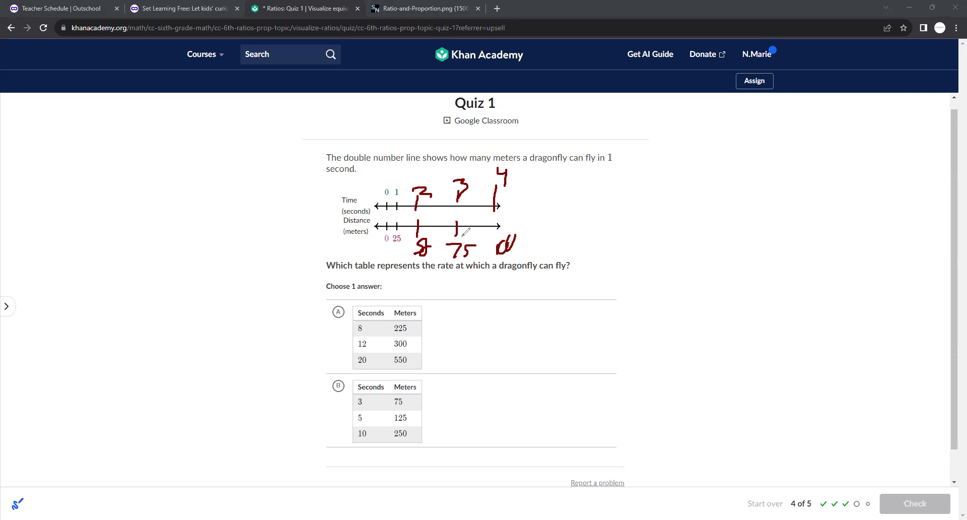
- Write the bracketed ratio 1:25 in the margin with 8 and 20 below it
{"action": "left_click_drag", "start_coordinate": [129, 167], "coordinate": [121, 203]}
{"action": "left_click", "coordinate": [153, 176]}
{"action": "left_click", "coordinate": [150, 197]}
{"action": "mouse_move", "coordinate": [167, 175]}
{"action": "left_mouse_down"}
{"action": "mouse_move", "coordinate": [178, 199]}
{"action": "mouse_move", "coordinate": [206, 204]}
{"action": "left_mouse_up"}
{"action": "left_click_drag", "start_coordinate": [237, 177], "coordinate": [211, 204]}
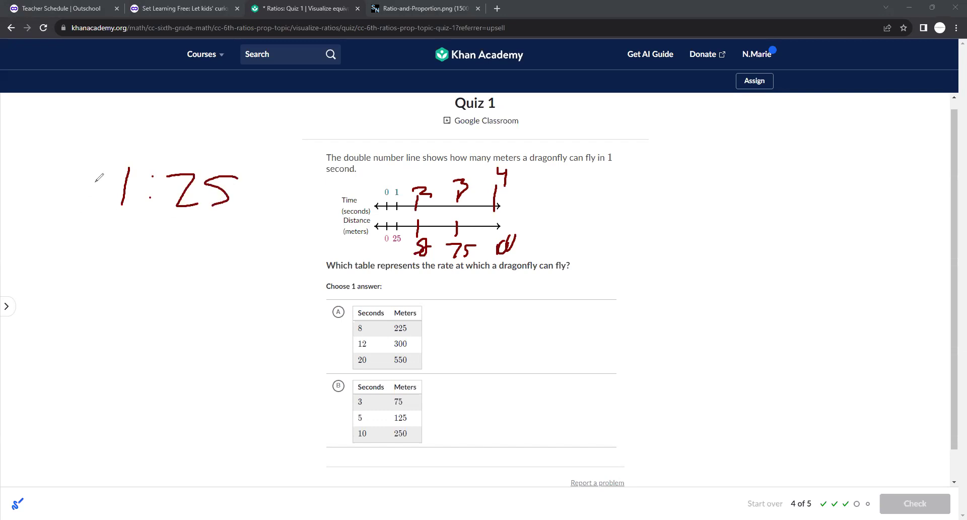
{"action": "mouse_move", "coordinate": [99, 182]}
{"action": "left_mouse_down"}
{"action": "mouse_move", "coordinate": [82, 252]}
{"action": "mouse_move", "coordinate": [112, 275]}
{"action": "mouse_move", "coordinate": [119, 243]}
{"action": "left_mouse_up"}
{"action": "left_click_drag", "start_coordinate": [246, 187], "coordinate": [226, 234]}
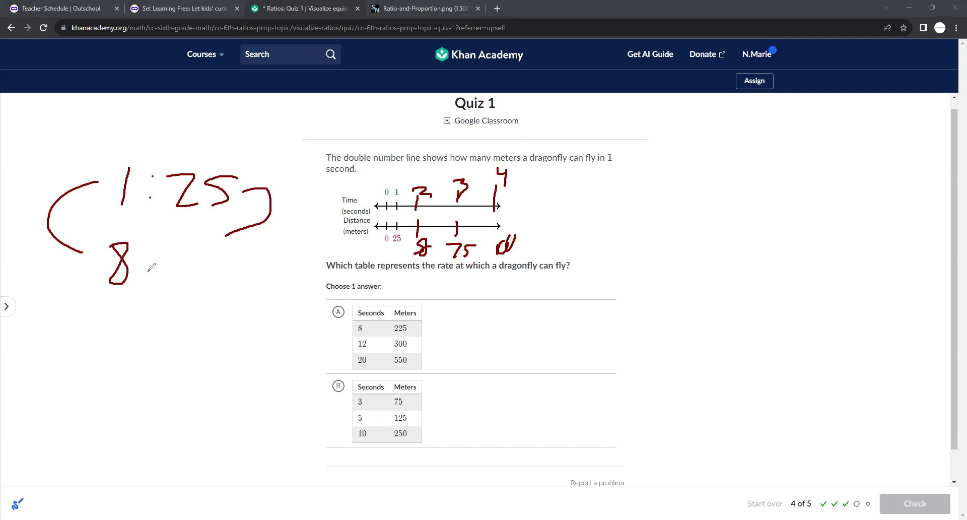
{"action": "mouse_move", "coordinate": [174, 257]}
{"action": "left_mouse_down"}
{"action": "mouse_move", "coordinate": [199, 254]}
{"action": "mouse_move", "coordinate": [199, 276]}
{"action": "mouse_move", "coordinate": [219, 262]}
{"action": "mouse_move", "coordinate": [238, 271]}
{"action": "mouse_move", "coordinate": [231, 275]}
{"action": "left_mouse_up"}
- Make it 200, strike out table A's first row, write 3 to 75, and circle table B
{"action": "left_click_drag", "start_coordinate": [342, 326], "coordinate": [417, 328]}
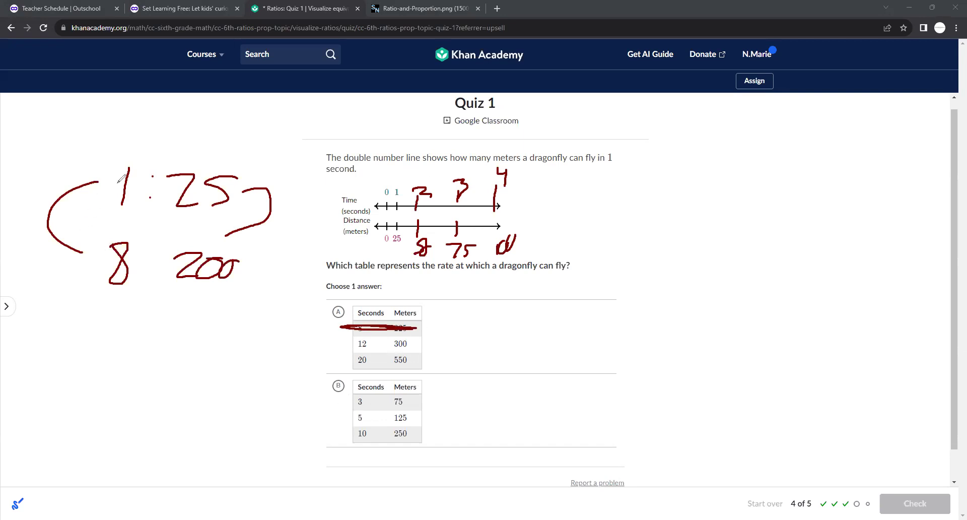
{"action": "mouse_move", "coordinate": [129, 179]}
{"action": "left_mouse_down"}
{"action": "mouse_move", "coordinate": [83, 383]}
{"action": "mouse_move", "coordinate": [102, 396]}
{"action": "left_mouse_up"}
{"action": "mouse_move", "coordinate": [112, 366]}
{"action": "left_mouse_down"}
{"action": "mouse_move", "coordinate": [132, 396]}
{"action": "mouse_move", "coordinate": [116, 401]}
{"action": "left_mouse_up"}
{"action": "left_click_drag", "start_coordinate": [244, 190], "coordinate": [252, 348]}
{"action": "left_click_drag", "start_coordinate": [192, 361], "coordinate": [205, 392]}
{"action": "left_click_drag", "start_coordinate": [263, 367], "coordinate": [233, 406]}
{"action": "left_click_drag", "start_coordinate": [406, 391], "coordinate": [324, 439]}
{"action": "left_click_drag", "start_coordinate": [428, 457], "coordinate": [378, 387]}
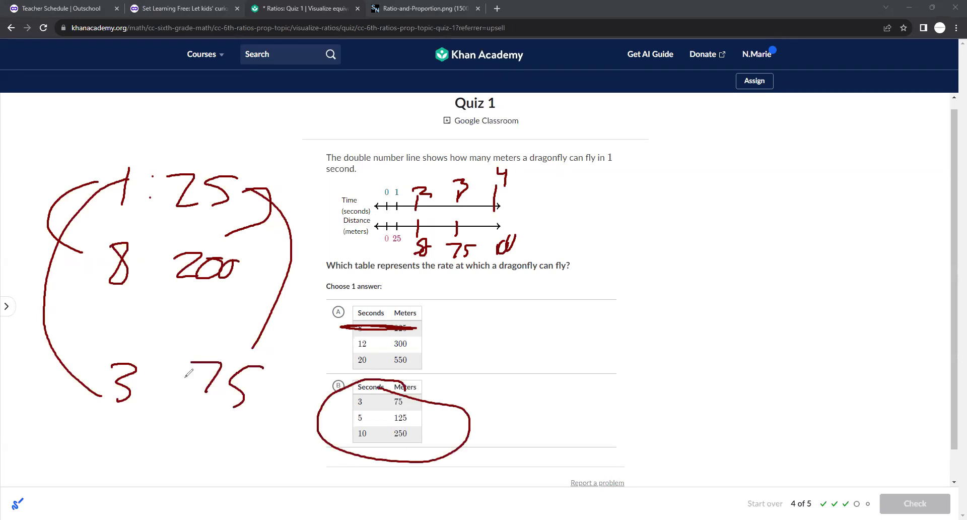
- Erase the pen marks, choose table B (3–75, 5–125, 10–250), check, and advance to question 5
{"action": "key", "text": "e"}
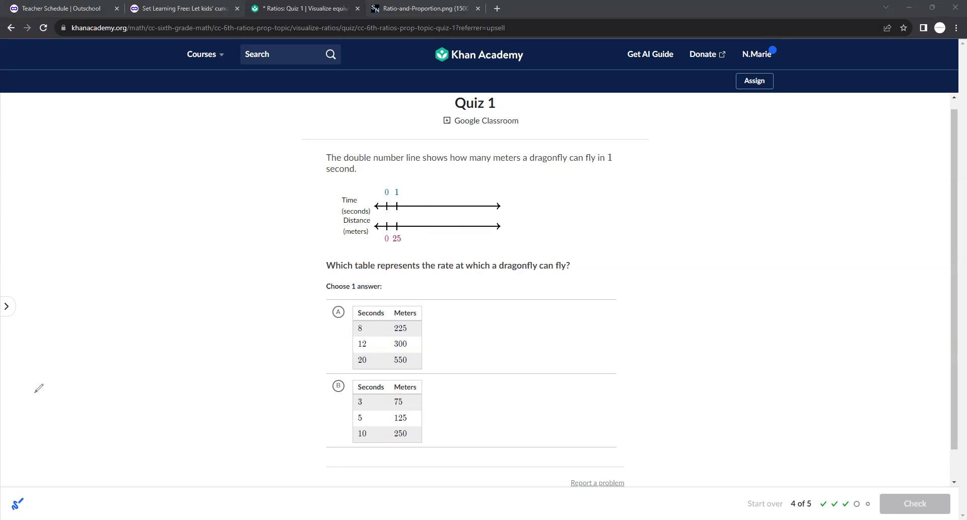
{"action": "left_click", "coordinate": [339, 386]}
{"action": "left_click", "coordinate": [890, 504]}
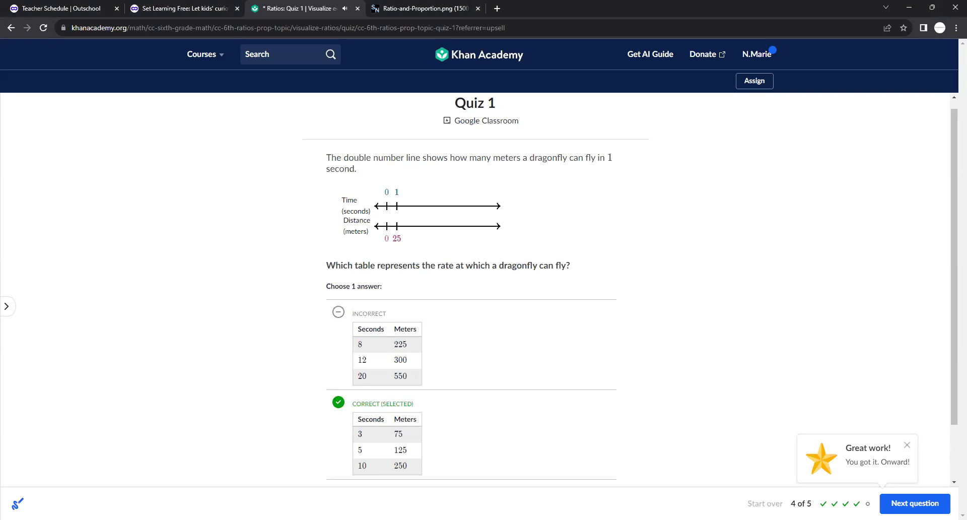
{"action": "key", "text": "Return"}
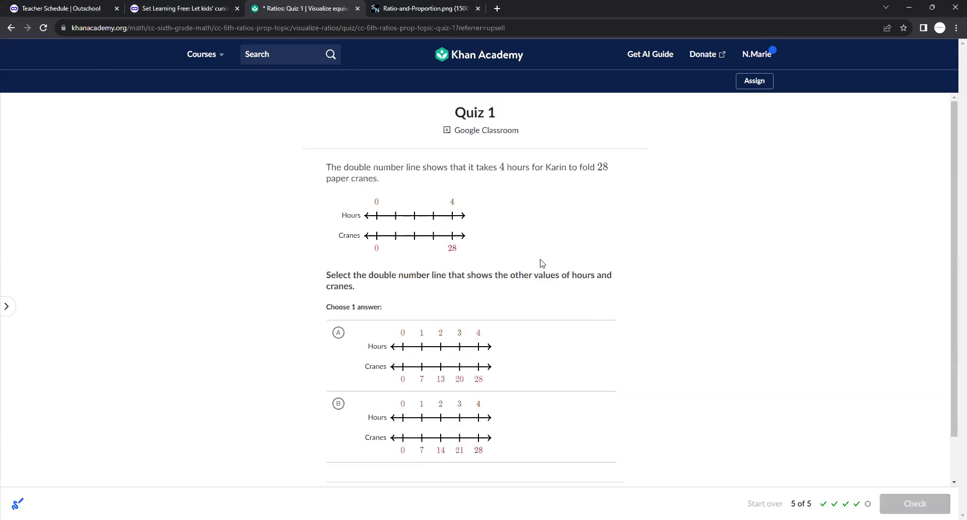
- Label Hours 1, 2, 3 and Cranes 7, 14, then choose option B's double number line and check
{"action": "scroll", "coordinate": [540, 264], "scroll_direction": "down", "scroll_amount": 1}
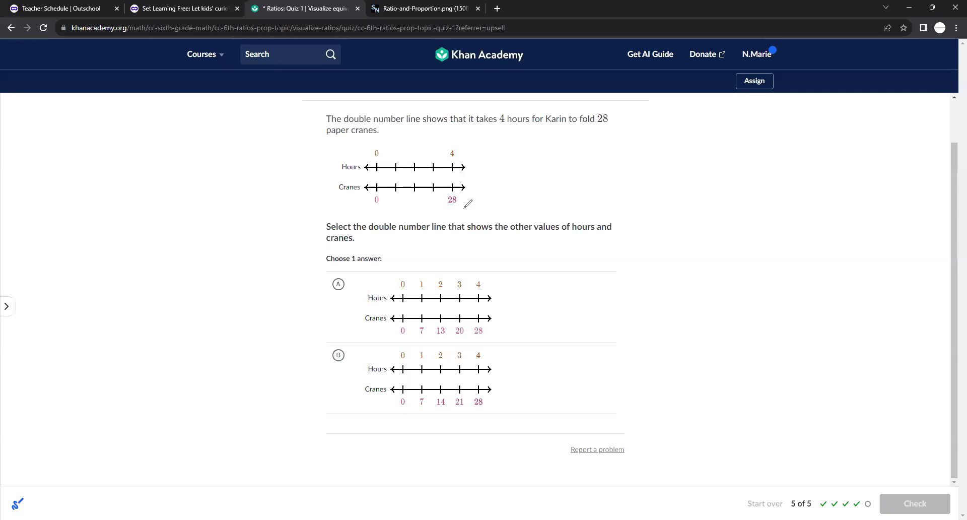
{"action": "mouse_move", "coordinate": [392, 140]}
{"action": "left_mouse_down"}
{"action": "mouse_move", "coordinate": [390, 152]}
{"action": "mouse_move", "coordinate": [441, 147]}
{"action": "mouse_move", "coordinate": [433, 155]}
{"action": "left_mouse_up"}
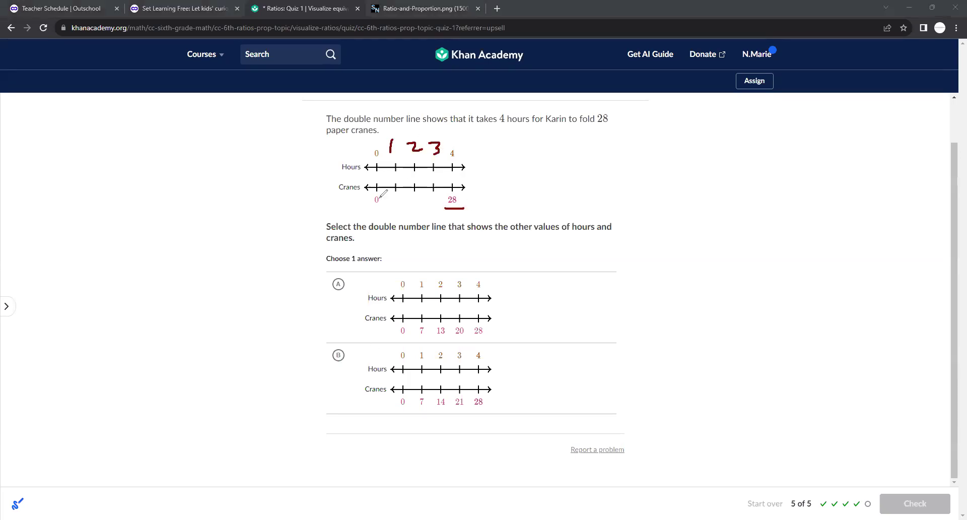
{"action": "mouse_move", "coordinate": [388, 197]}
{"action": "left_mouse_down"}
{"action": "mouse_move", "coordinate": [391, 209]}
{"action": "mouse_move", "coordinate": [405, 209]}
{"action": "left_mouse_up"}
{"action": "mouse_move", "coordinate": [411, 196]}
{"action": "left_mouse_down"}
{"action": "mouse_move", "coordinate": [414, 209]}
{"action": "mouse_move", "coordinate": [436, 207]}
{"action": "left_mouse_up"}
{"action": "left_click", "coordinate": [385, 400]}
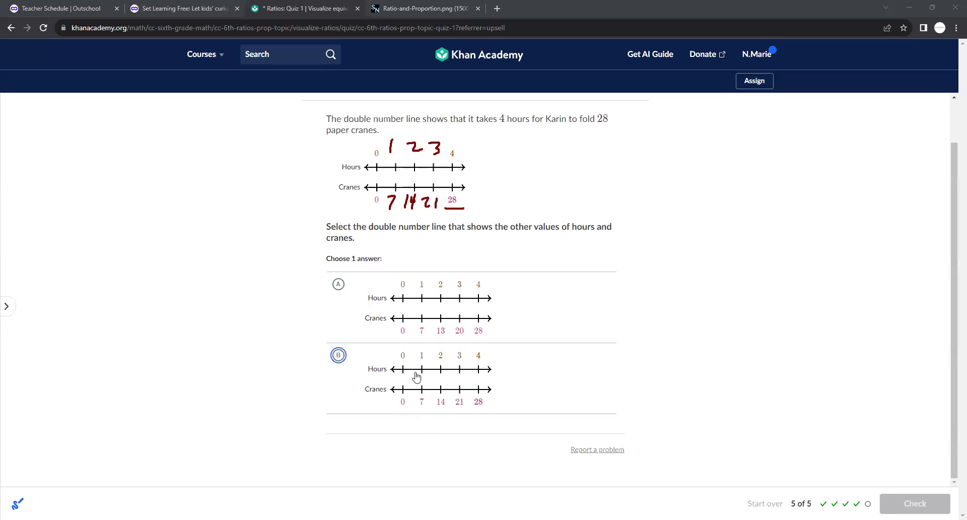
{"action": "left_click", "coordinate": [913, 503]}
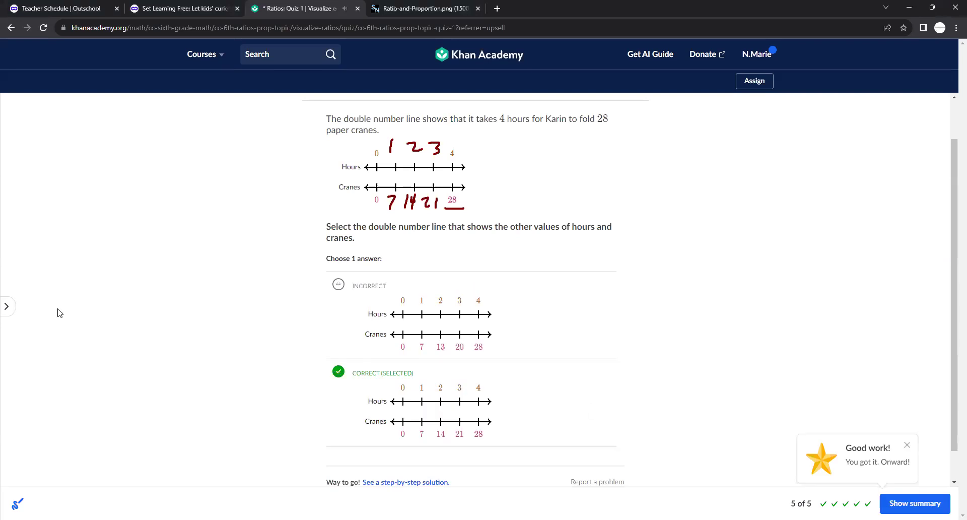
- Reopen the course outline and step through the lesson lists to the Quiz 2 entry
{"action": "left_click", "coordinate": [8, 305]}
{"action": "left_click", "coordinate": [187, 198]}
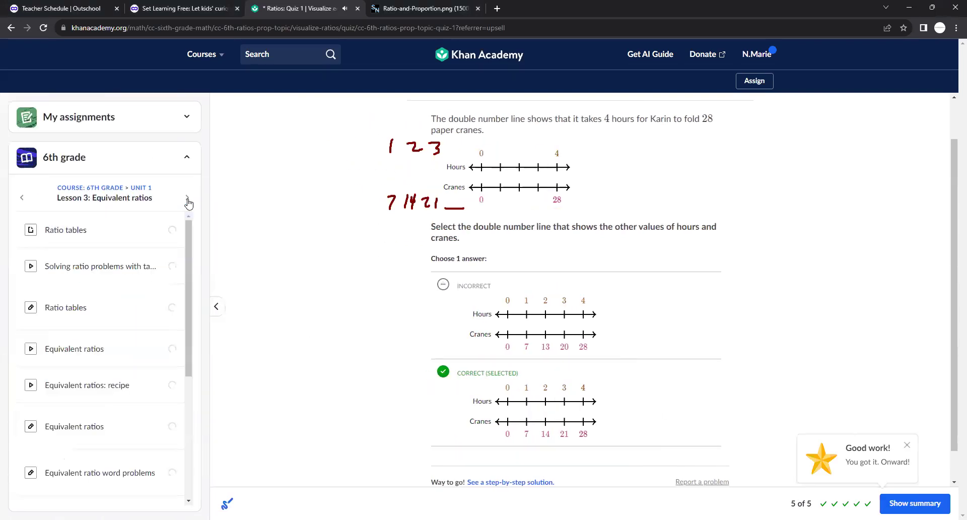
{"action": "left_click", "coordinate": [187, 198]}
{"action": "left_click", "coordinate": [188, 198]}
{"action": "left_click", "coordinate": [22, 198]}
- Open Ratios Quiz 2, clear the old pen notes, and underline 18 confetti cannons
{"action": "left_click", "coordinate": [148, 259]}
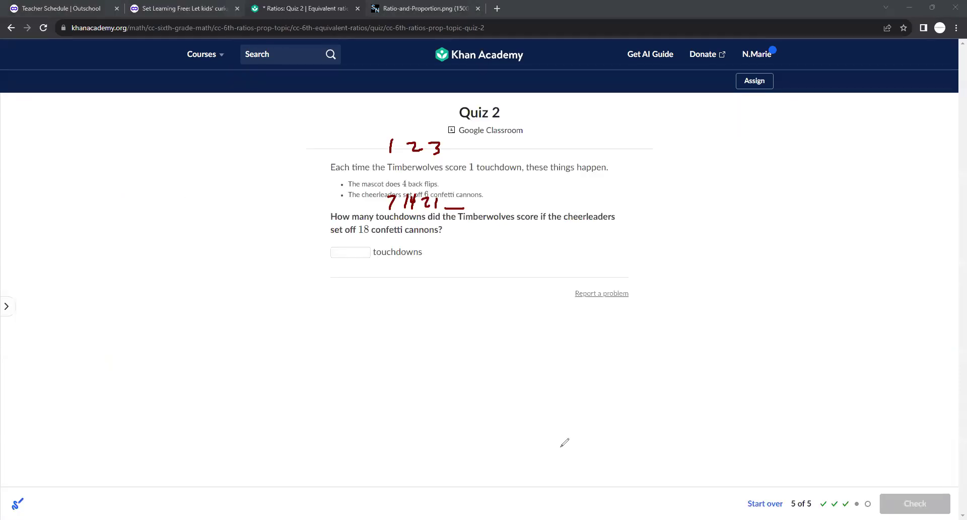
{"action": "key", "text": "Escape"}
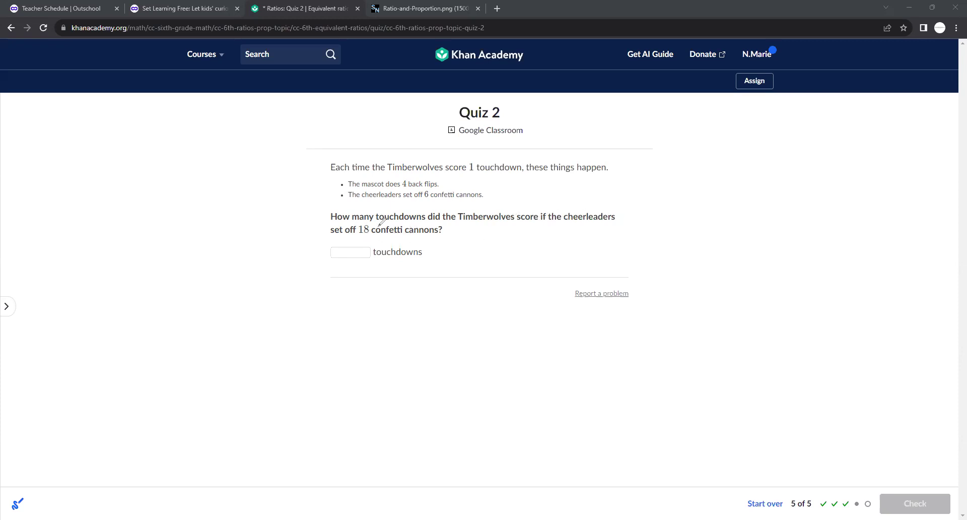
{"action": "left_click_drag", "start_coordinate": [360, 234], "coordinate": [428, 240]}
- Write the ratio table 1 : 6, 2 : 12, 3 : 18 in the left margin
{"action": "left_click_drag", "start_coordinate": [104, 171], "coordinate": [94, 211]}
{"action": "mouse_move", "coordinate": [186, 171]}
{"action": "left_mouse_down"}
{"action": "mouse_move", "coordinate": [206, 201]}
{"action": "mouse_move", "coordinate": [187, 211]}
{"action": "left_mouse_up"}
{"action": "left_click", "coordinate": [134, 203]}
{"action": "left_click_drag", "start_coordinate": [71, 250], "coordinate": [123, 276]}
{"action": "left_click", "coordinate": [134, 250]}
{"action": "left_click", "coordinate": [138, 270]}
{"action": "mouse_move", "coordinate": [166, 245]}
{"action": "left_mouse_down"}
{"action": "mouse_move", "coordinate": [164, 284]}
{"action": "mouse_move", "coordinate": [238, 282]}
{"action": "left_mouse_up"}
{"action": "mouse_move", "coordinate": [60, 313]}
{"action": "left_mouse_down"}
{"action": "mouse_move", "coordinate": [97, 331]}
{"action": "mouse_move", "coordinate": [75, 356]}
{"action": "left_mouse_up"}
{"action": "left_click", "coordinate": [146, 308]}
{"action": "left_click", "coordinate": [146, 336]}
{"action": "mouse_move", "coordinate": [184, 309]}
{"action": "left_mouse_down"}
{"action": "mouse_move", "coordinate": [176, 347]}
{"action": "mouse_move", "coordinate": [248, 323]}
{"action": "mouse_move", "coordinate": [222, 335]}
{"action": "left_mouse_up"}
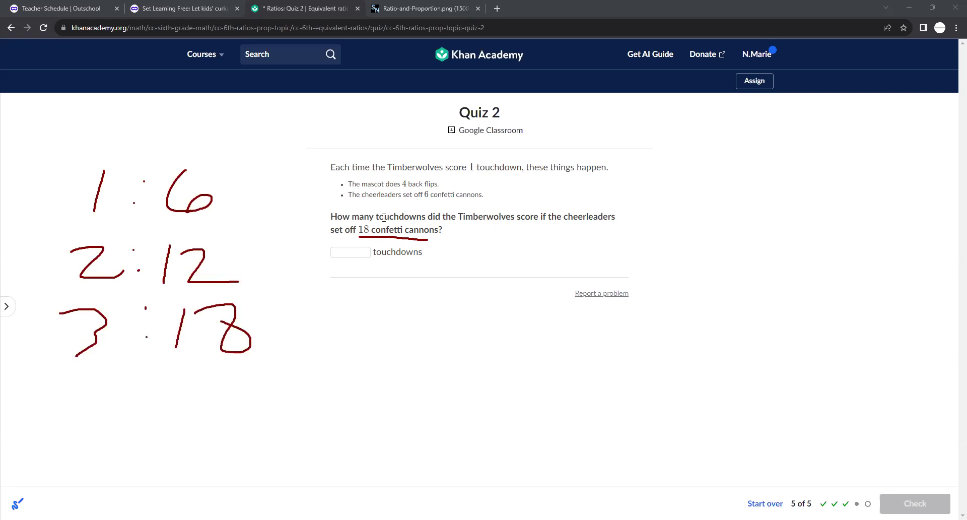
- Enter 3 touchdowns, replacing a mistyped 18, check it, and bring up the Quiz 2 summary
{"action": "left_click", "coordinate": [356, 248]}
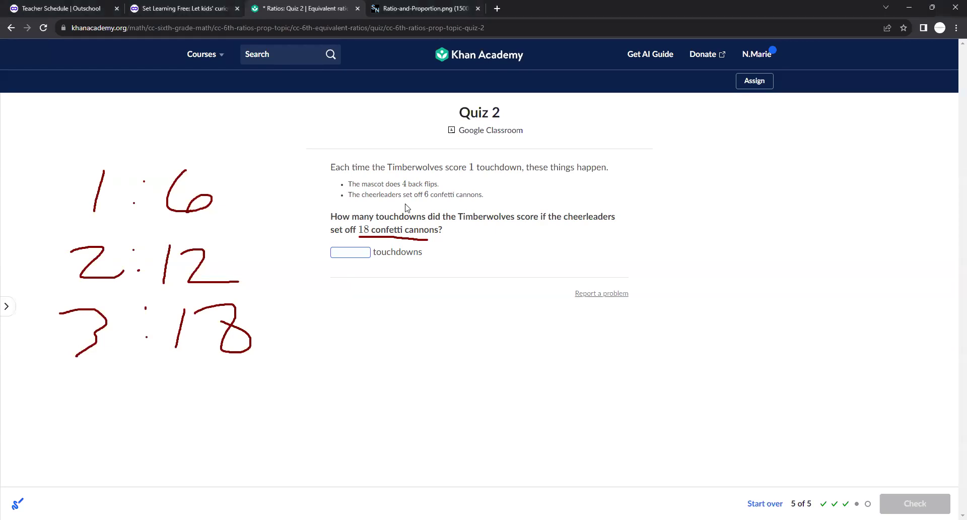
{"action": "type", "text": "18"}
{"action": "key", "text": "BackSpace"}
{"action": "key", "text": "BackSpace"}
{"action": "type", "text": "3"}
{"action": "key", "text": "Return"}
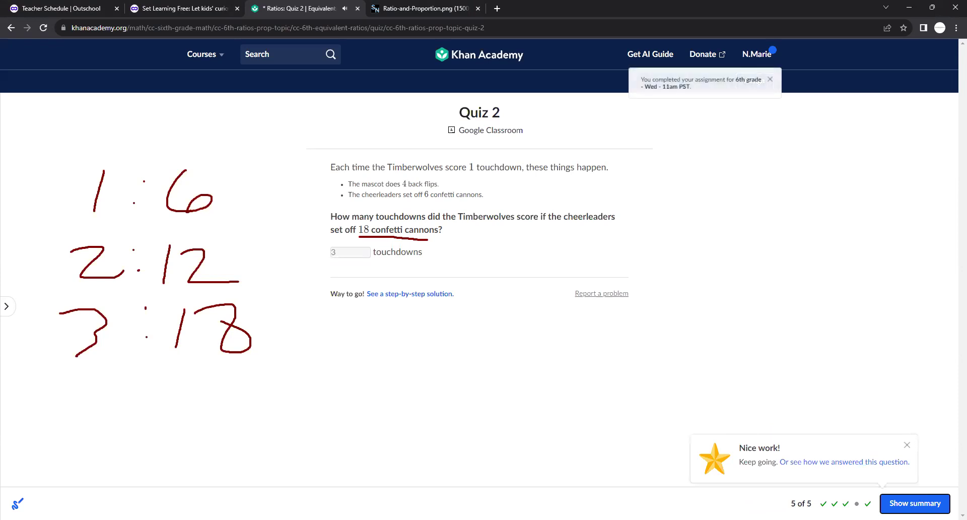
{"action": "key", "text": "Return"}
{"action": "left_click", "coordinate": [6, 305]}
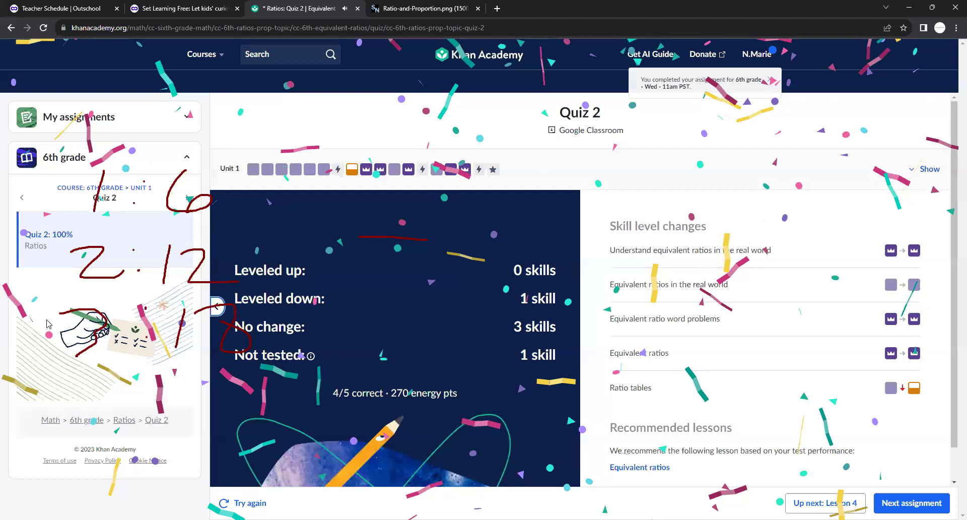
{"action": "left_click", "coordinate": [189, 199]}
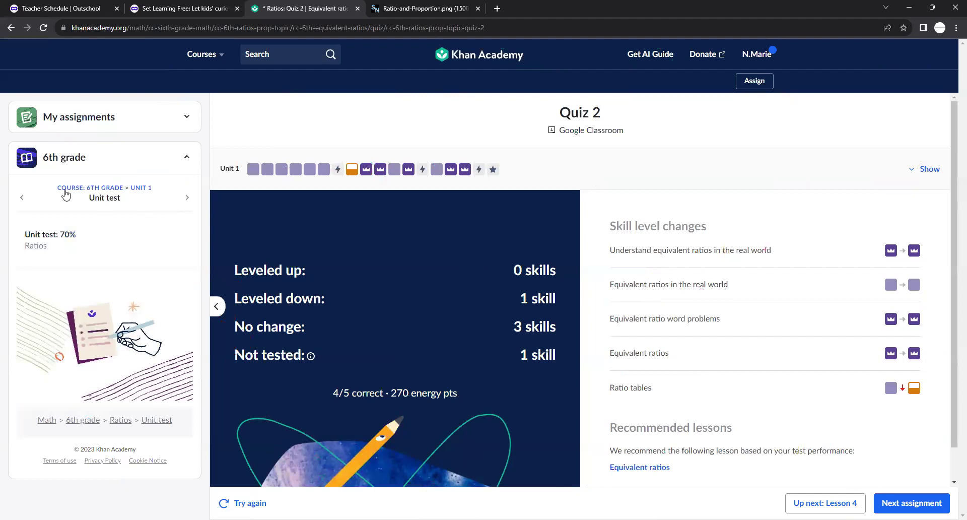
{"action": "left_click", "coordinate": [26, 200]}
{"action": "left_click", "coordinate": [24, 200]}
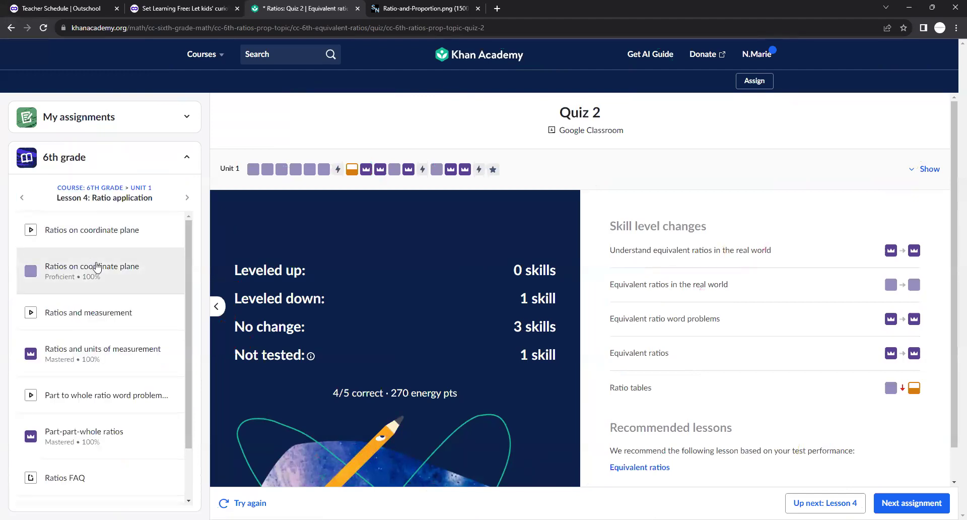
{"action": "left_click", "coordinate": [23, 198]}
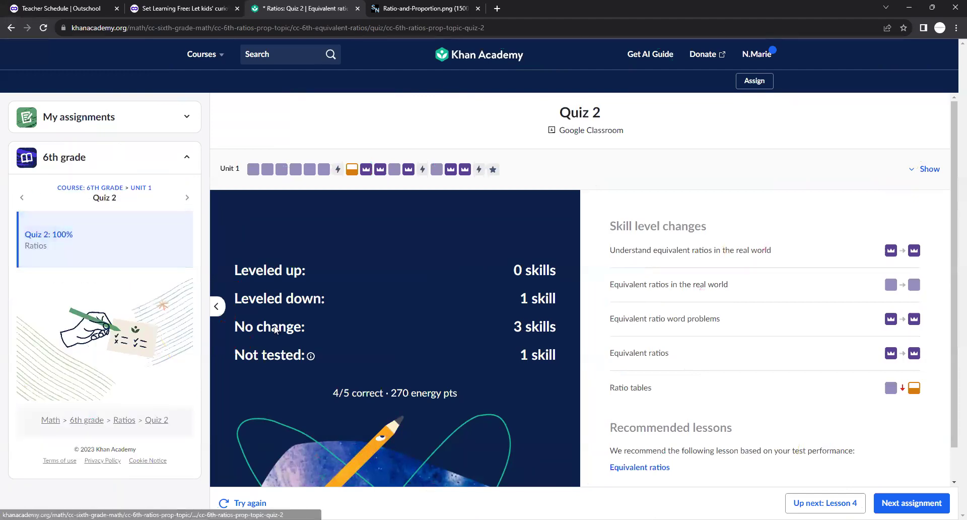
- Move to the next assignment and step through the outline, opening the algebra foundations Quiz 2
{"action": "left_click", "coordinate": [912, 503]}
{"action": "left_click", "coordinate": [24, 197]}
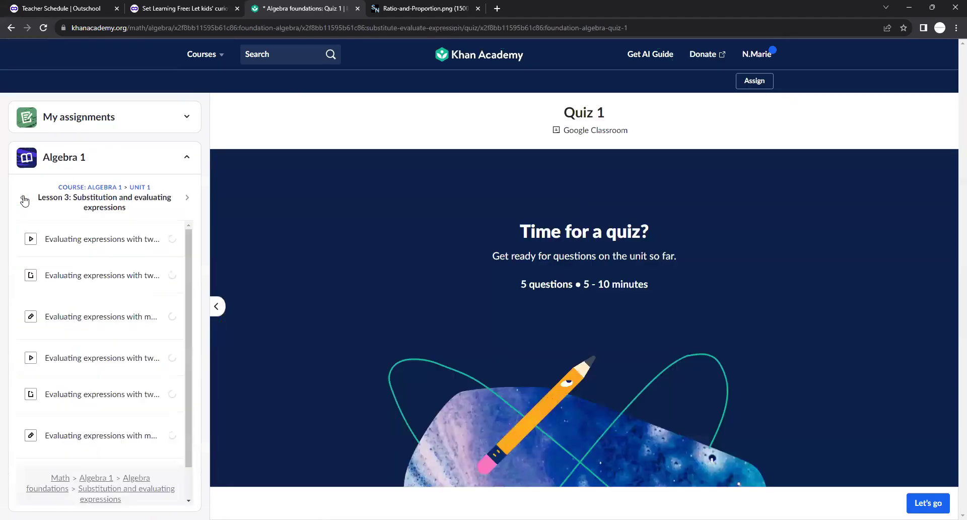
{"action": "left_click", "coordinate": [185, 200]}
{"action": "left_click", "coordinate": [186, 199]}
{"action": "left_click", "coordinate": [186, 201]}
{"action": "left_click", "coordinate": [130, 255]}
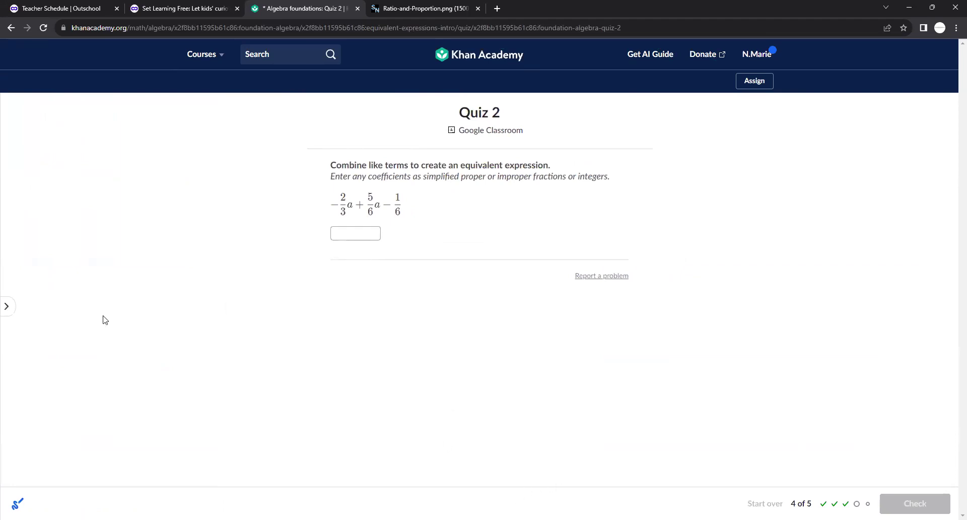
- Go to Courses > 6th grade math and retake the Unit 1 Ratios Quiz 2
{"action": "left_click", "coordinate": [202, 54]}
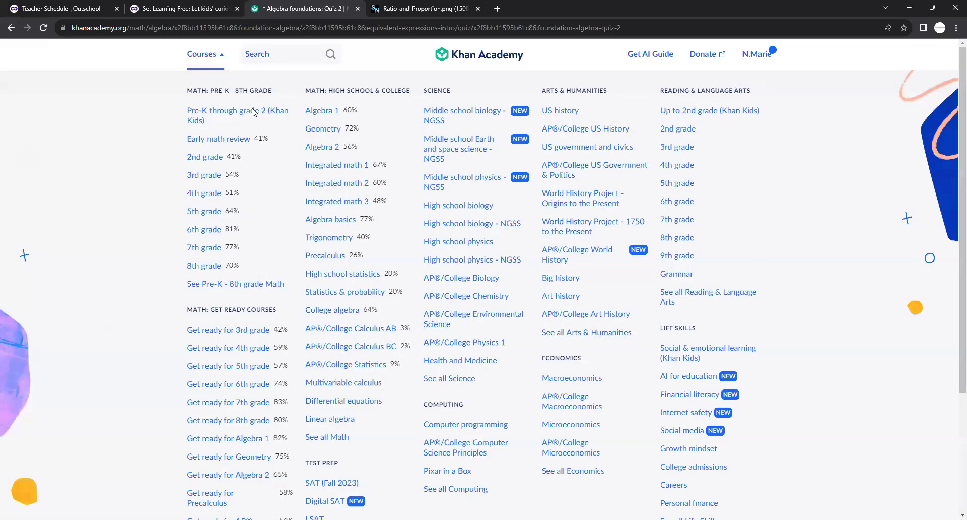
{"action": "left_click", "coordinate": [204, 230]}
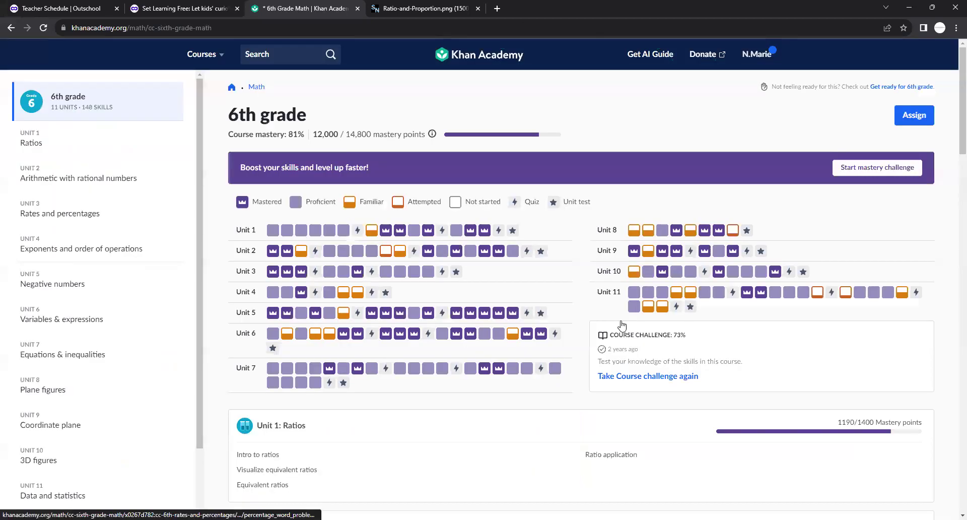
{"action": "scroll", "coordinate": [299, 232], "scroll_direction": "down", "scroll_amount": 3}
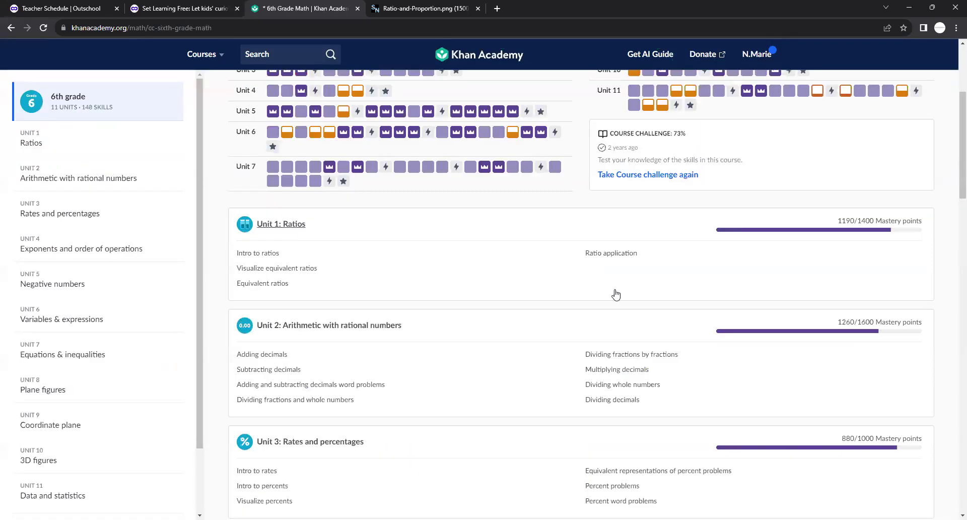
{"action": "scroll", "coordinate": [503, 303], "scroll_direction": "down", "scroll_amount": 2}
{"action": "left_click", "coordinate": [312, 358]}
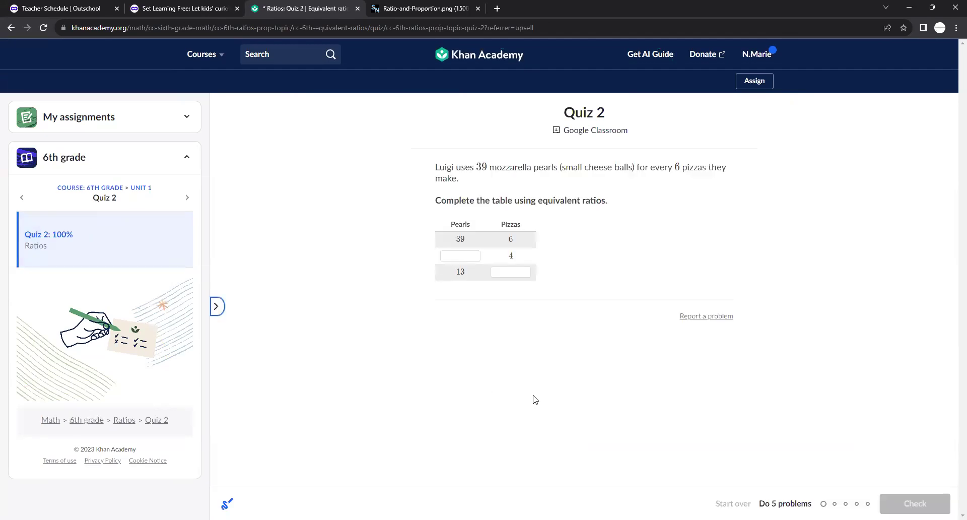
- Hide the course outline and write 39/6 = 6.5 in pen beside the table
{"action": "left_click", "coordinate": [217, 307]}
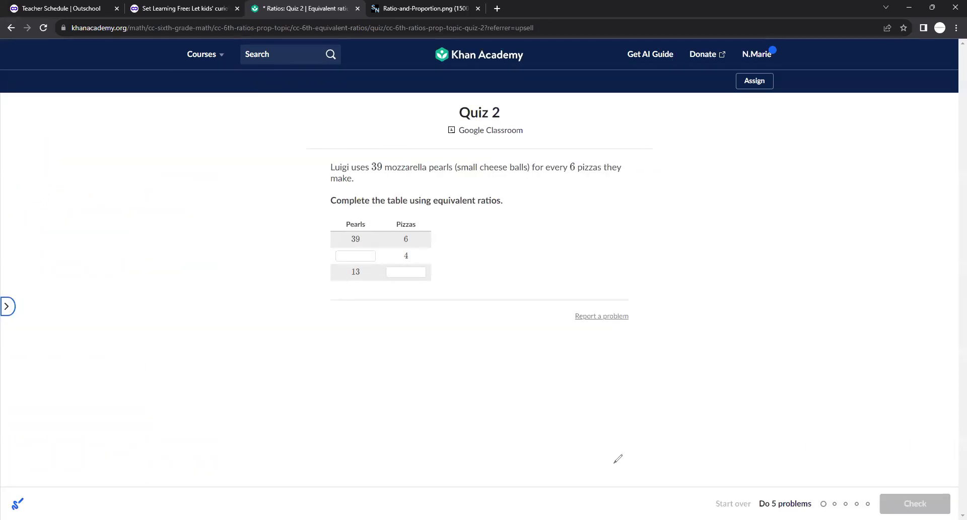
{"action": "left_click_drag", "start_coordinate": [354, 211], "coordinate": [408, 217]}
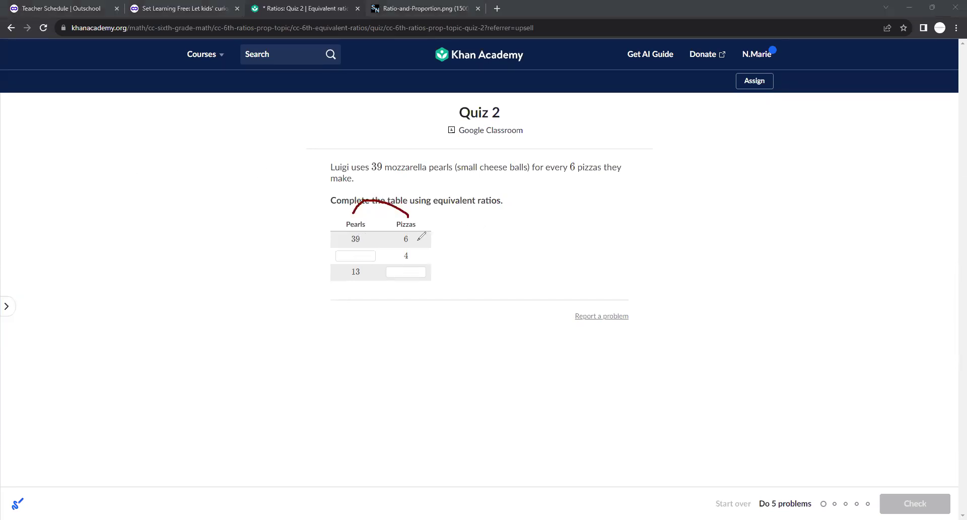
{"action": "mouse_move", "coordinate": [77, 149]}
{"action": "left_mouse_down"}
{"action": "mouse_move", "coordinate": [106, 167]}
{"action": "mouse_move", "coordinate": [88, 177]}
{"action": "left_mouse_up"}
{"action": "mouse_move", "coordinate": [140, 150]}
{"action": "left_mouse_down"}
{"action": "mouse_move", "coordinate": [124, 154]}
{"action": "mouse_move", "coordinate": [135, 175]}
{"action": "left_mouse_up"}
{"action": "mouse_move", "coordinate": [80, 194]}
{"action": "left_mouse_down"}
{"action": "mouse_move", "coordinate": [149, 190]}
{"action": "mouse_move", "coordinate": [120, 224]}
{"action": "left_mouse_up"}
{"action": "mouse_move", "coordinate": [164, 178]}
{"action": "left_mouse_down"}
{"action": "mouse_move", "coordinate": [192, 175]}
{"action": "mouse_move", "coordinate": [192, 186]}
{"action": "left_mouse_up"}
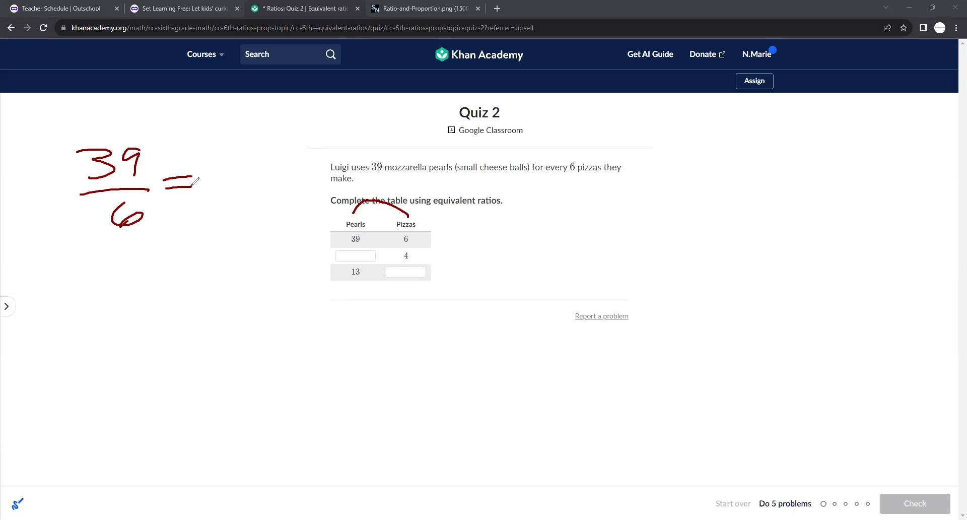
{"action": "left_click_drag", "start_coordinate": [220, 161], "coordinate": [218, 195]}
{"action": "left_click", "coordinate": [239, 193]}
{"action": "left_click_drag", "start_coordinate": [262, 170], "coordinate": [245, 192]}
- Note the 6.5 : 1 rate scaled to 26 : 4 in pen and enter 26 pearls
{"action": "mouse_move", "coordinate": [132, 323]}
{"action": "left_mouse_down"}
{"action": "mouse_move", "coordinate": [109, 352]}
{"action": "mouse_move", "coordinate": [143, 333]}
{"action": "mouse_move", "coordinate": [135, 358]}
{"action": "left_mouse_up"}
{"action": "left_click", "coordinate": [130, 354]}
{"action": "mouse_move", "coordinate": [173, 331]}
{"action": "left_mouse_down"}
{"action": "mouse_move", "coordinate": [187, 330]}
{"action": "mouse_move", "coordinate": [177, 356]}
{"action": "left_mouse_up"}
{"action": "mouse_move", "coordinate": [225, 321]}
{"action": "left_mouse_down"}
{"action": "mouse_move", "coordinate": [217, 358]}
{"action": "mouse_move", "coordinate": [271, 380]}
{"action": "mouse_move", "coordinate": [220, 410]}
{"action": "left_mouse_up"}
{"action": "left_click_drag", "start_coordinate": [95, 313], "coordinate": [67, 370]}
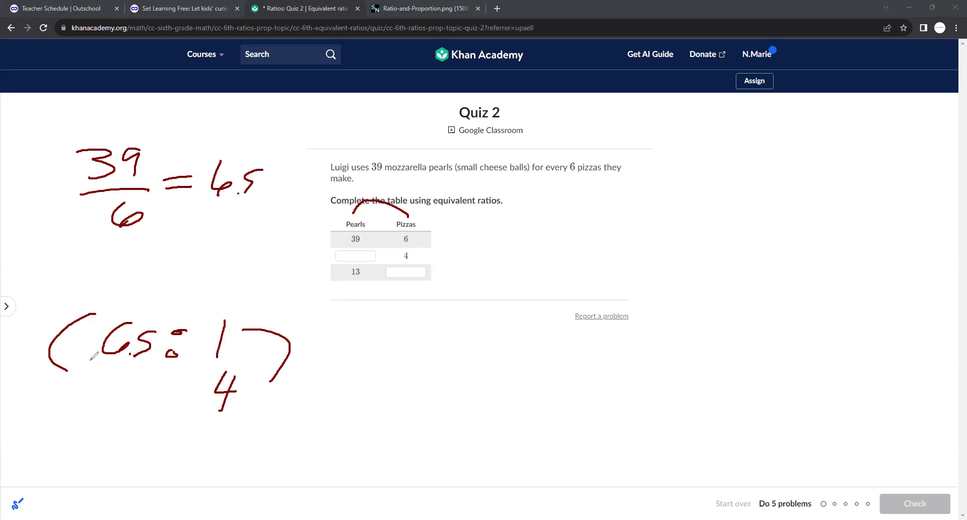
{"action": "mouse_move", "coordinate": [89, 380]}
{"action": "left_mouse_down"}
{"action": "mouse_move", "coordinate": [106, 403]}
{"action": "mouse_move", "coordinate": [130, 405]}
{"action": "left_mouse_up"}
{"action": "left_click_drag", "start_coordinate": [158, 377], "coordinate": [132, 399]}
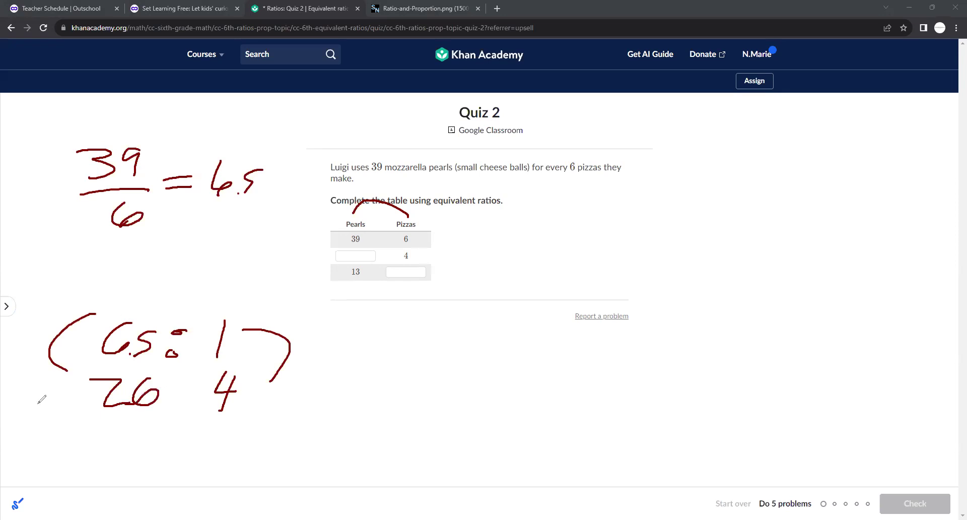
{"action": "left_click", "coordinate": [349, 257]}
{"action": "type", "text": "26"}
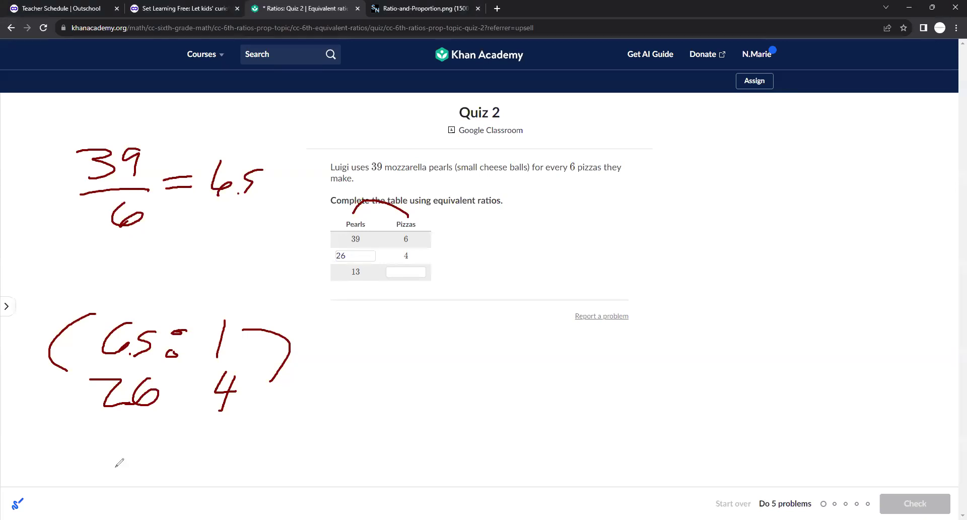
- Annotate 13 pearls to 2 pizzas, enter 2 pizzas, and submit the table
{"action": "left_click_drag", "start_coordinate": [103, 319], "coordinate": [123, 470]}
{"action": "mouse_move", "coordinate": [121, 434]}
{"action": "left_mouse_down"}
{"action": "mouse_move", "coordinate": [120, 471]}
{"action": "mouse_move", "coordinate": [136, 471]}
{"action": "left_mouse_up"}
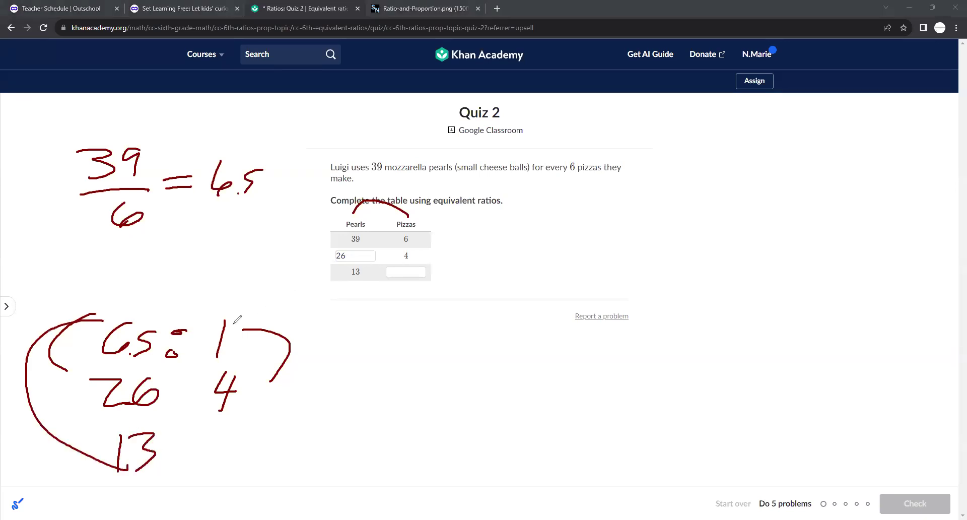
{"action": "mouse_move", "coordinate": [243, 330]}
{"action": "left_mouse_down"}
{"action": "mouse_move", "coordinate": [317, 364]}
{"action": "mouse_move", "coordinate": [217, 456]}
{"action": "mouse_move", "coordinate": [241, 466]}
{"action": "left_mouse_up"}
{"action": "left_click", "coordinate": [408, 272]}
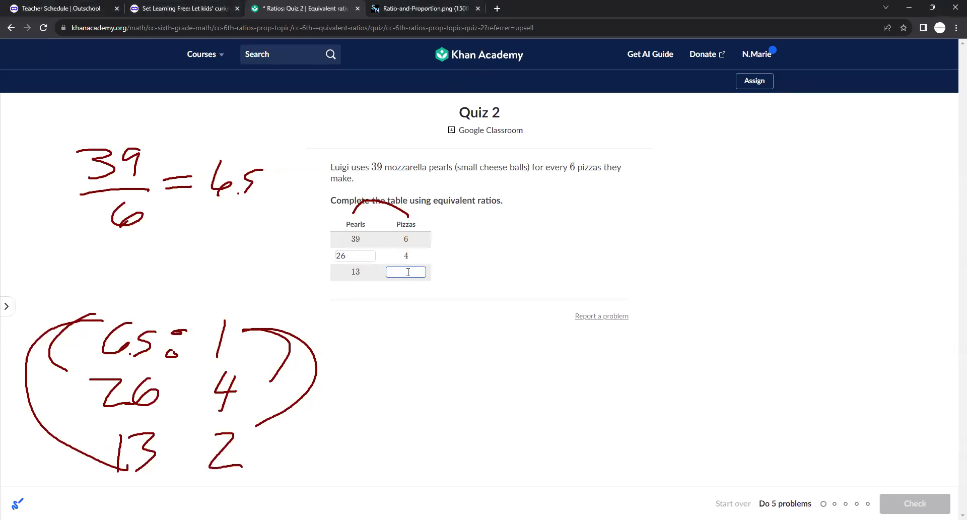
{"action": "type", "text": "2"}
{"action": "key", "text": "Return"}
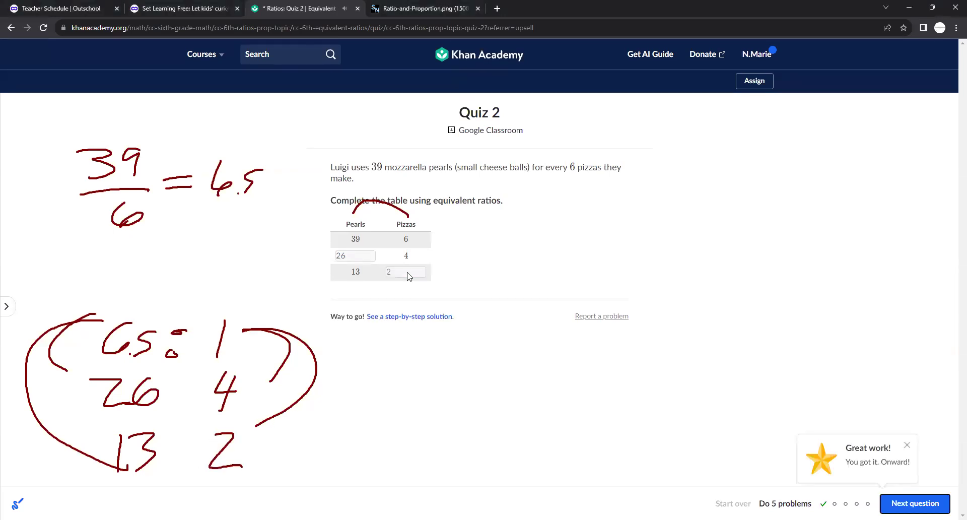
- Go to the candle question and write 15cm : 6hr in pen
{"action": "left_click", "coordinate": [923, 502]}
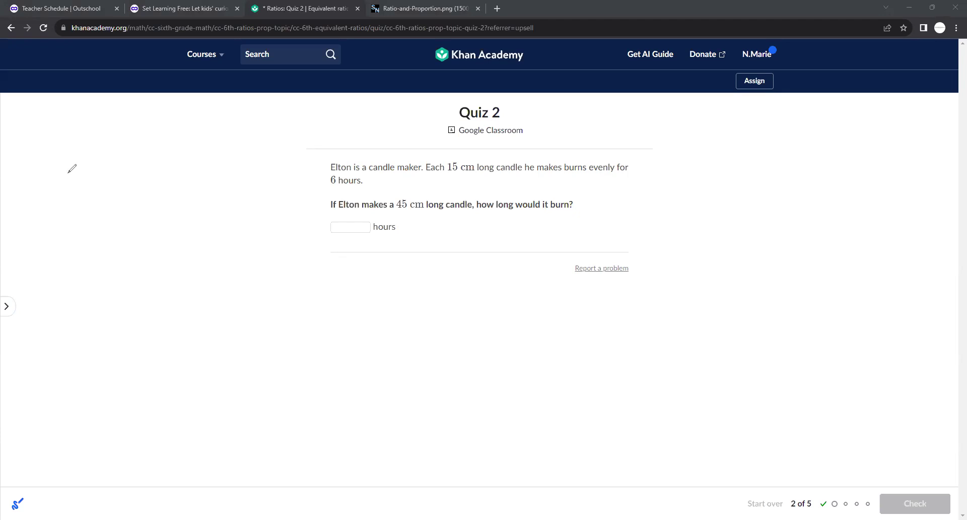
{"action": "left_click_drag", "start_coordinate": [67, 168], "coordinate": [63, 215]}
{"action": "mouse_move", "coordinate": [102, 176]}
{"action": "left_mouse_down"}
{"action": "mouse_move", "coordinate": [79, 187]}
{"action": "mouse_move", "coordinate": [81, 212]}
{"action": "left_mouse_up"}
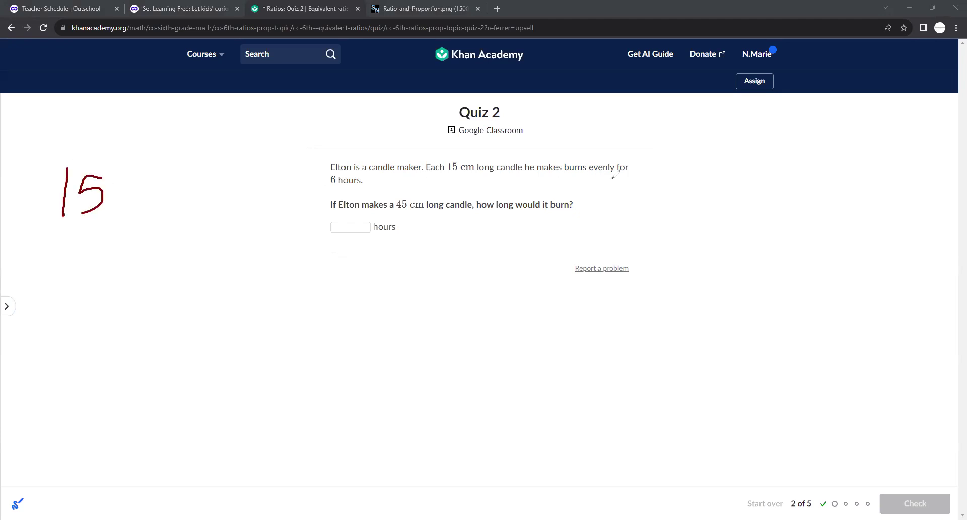
{"action": "mouse_move", "coordinate": [155, 180]}
{"action": "left_mouse_down"}
{"action": "mouse_move", "coordinate": [162, 210]}
{"action": "mouse_move", "coordinate": [125, 205]}
{"action": "mouse_move", "coordinate": [132, 212]}
{"action": "left_mouse_up"}
{"action": "mouse_move", "coordinate": [191, 180]}
{"action": "left_mouse_down"}
{"action": "mouse_move", "coordinate": [187, 204]}
{"action": "mouse_move", "coordinate": [232, 217]}
{"action": "mouse_move", "coordinate": [252, 205]}
{"action": "left_mouse_up"}
{"action": "mouse_move", "coordinate": [74, 247]}
{"action": "left_mouse_down"}
{"action": "mouse_move", "coordinate": [100, 265]}
{"action": "mouse_move", "coordinate": [86, 280]}
{"action": "left_mouse_up"}
- Write 45cm : X below it, answer 18 hours, and continue to the iced tea question
{"action": "mouse_move", "coordinate": [118, 250]}
{"action": "left_mouse_down"}
{"action": "mouse_move", "coordinate": [102, 280]}
{"action": "mouse_move", "coordinate": [141, 281]}
{"action": "mouse_move", "coordinate": [170, 259]}
{"action": "mouse_move", "coordinate": [171, 281]}
{"action": "mouse_move", "coordinate": [228, 286]}
{"action": "left_mouse_up"}
{"action": "left_click_drag", "start_coordinate": [229, 252], "coordinate": [204, 290]}
{"action": "mouse_move", "coordinate": [67, 165]}
{"action": "left_mouse_down"}
{"action": "mouse_move", "coordinate": [17, 228]}
{"action": "mouse_move", "coordinate": [53, 248]}
{"action": "left_mouse_up"}
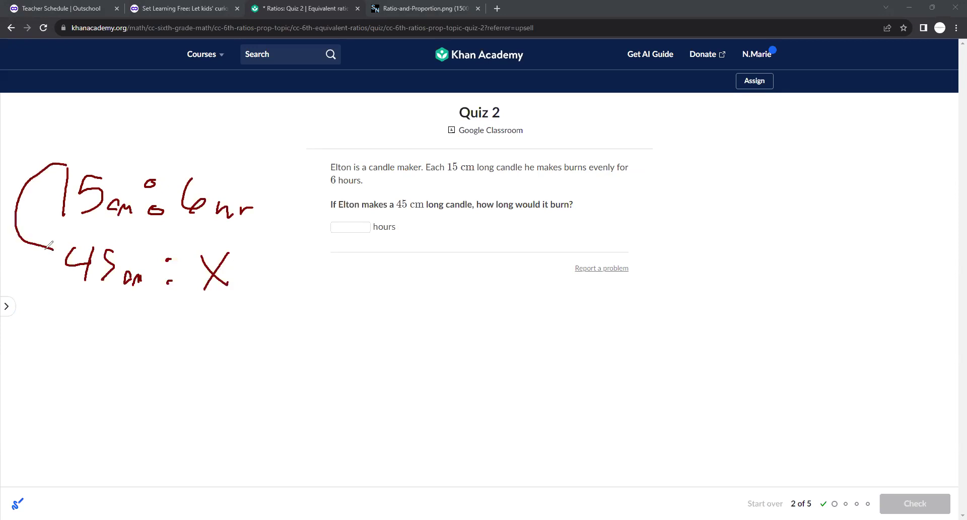
{"action": "left_click", "coordinate": [361, 228]}
{"action": "type", "text": "18"}
{"action": "key", "text": "Return"}
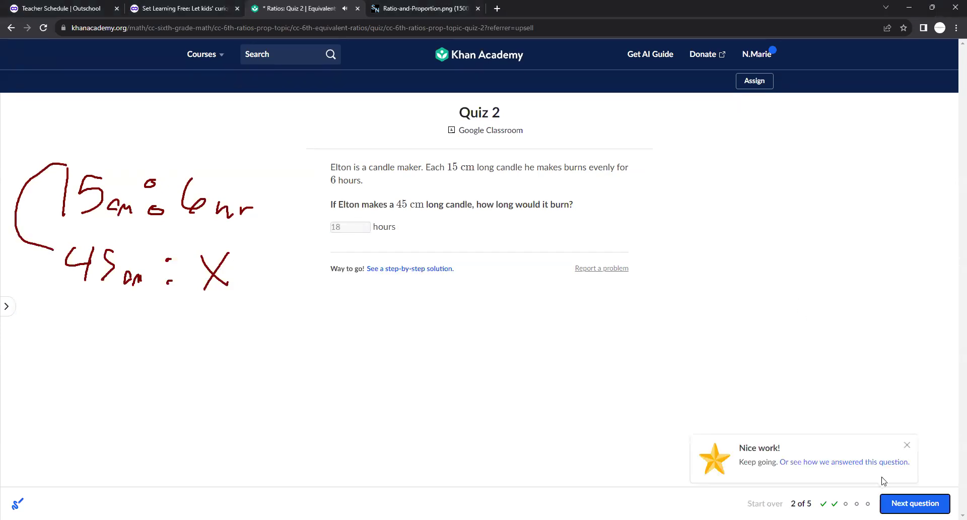
{"action": "left_click", "coordinate": [902, 503]}
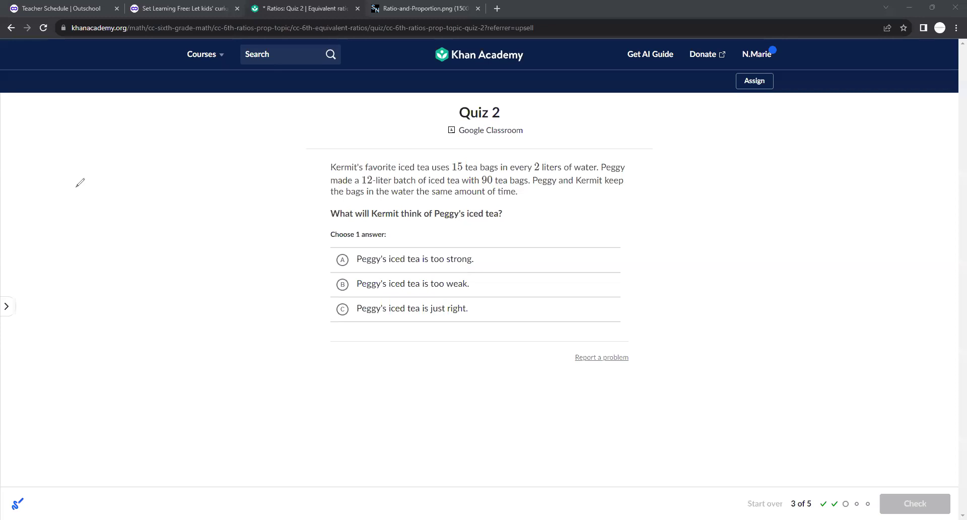
- Write the 15Tb : 2 ratio in the left margin with the pen
{"action": "left_click_drag", "start_coordinate": [76, 186], "coordinate": [80, 140]}
{"action": "mouse_move", "coordinate": [123, 139]}
{"action": "left_mouse_down"}
{"action": "mouse_move", "coordinate": [101, 146]}
{"action": "mouse_move", "coordinate": [104, 176]}
{"action": "mouse_move", "coordinate": [151, 163]}
{"action": "left_mouse_up"}
{"action": "mouse_move", "coordinate": [143, 165]}
{"action": "left_mouse_down"}
{"action": "mouse_move", "coordinate": [141, 176]}
{"action": "mouse_move", "coordinate": [153, 176]}
{"action": "left_mouse_up"}
{"action": "left_click", "coordinate": [186, 146]}
{"action": "left_click", "coordinate": [187, 163]}
{"action": "mouse_move", "coordinate": [204, 143]}
{"action": "left_mouse_down"}
{"action": "mouse_move", "coordinate": [233, 138]}
{"action": "mouse_move", "coordinate": [238, 175]}
{"action": "mouse_move", "coordinate": [265, 178]}
{"action": "left_mouse_up"}
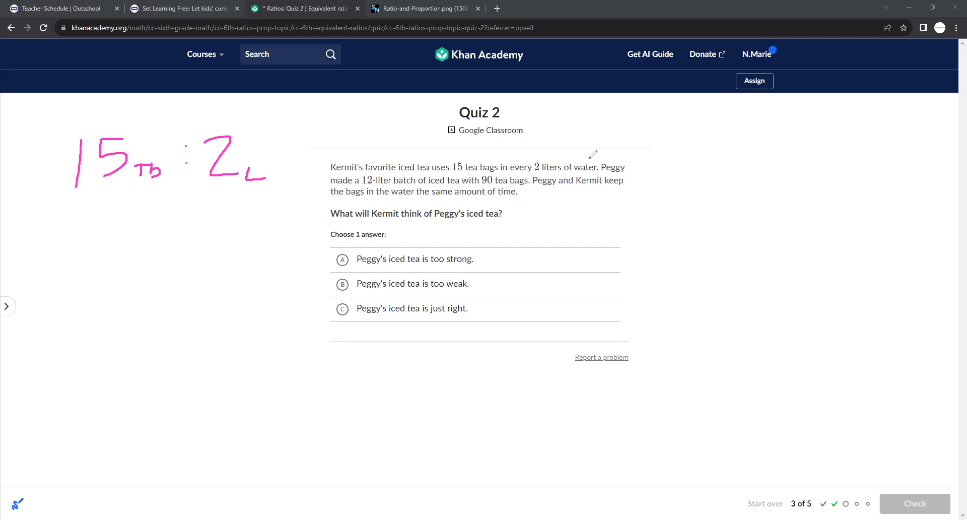
- Write Peggy's 90tb : 12 ratio on the right side of the page
{"action": "left_click_drag", "start_coordinate": [709, 140], "coordinate": [697, 196]}
{"action": "mouse_move", "coordinate": [725, 147]}
{"action": "left_mouse_down"}
{"action": "mouse_move", "coordinate": [747, 143]}
{"action": "mouse_move", "coordinate": [728, 178]}
{"action": "mouse_move", "coordinate": [752, 179]}
{"action": "left_mouse_up"}
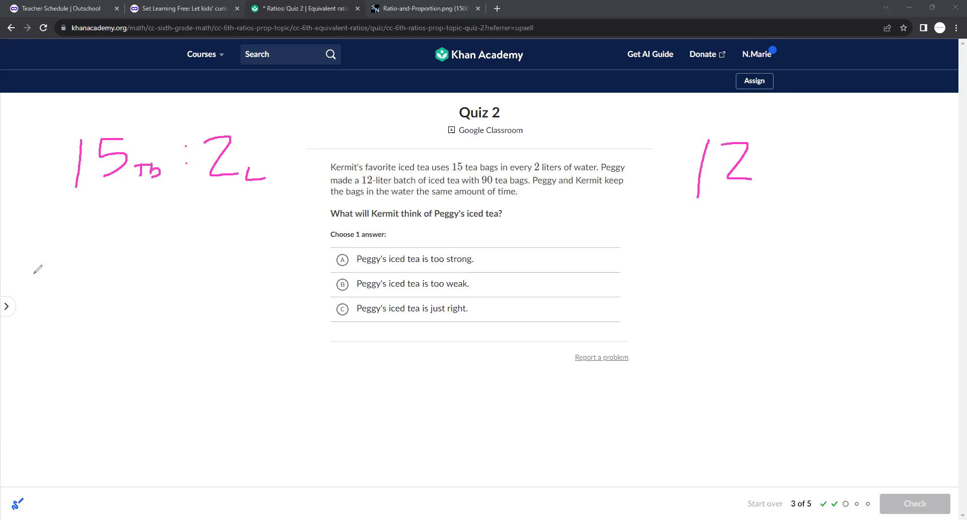
{"action": "mouse_move", "coordinate": [704, 137]}
{"action": "left_mouse_down"}
{"action": "mouse_move", "coordinate": [771, 151]}
{"action": "mouse_move", "coordinate": [794, 176]}
{"action": "left_mouse_up"}
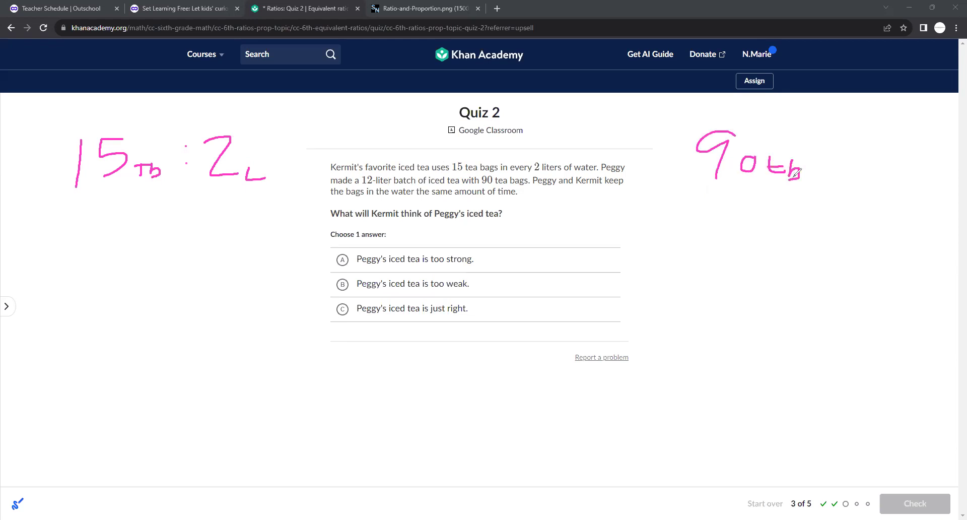
{"action": "left_click", "coordinate": [825, 141]}
{"action": "left_click", "coordinate": [823, 162]}
{"action": "left_click_drag", "start_coordinate": [844, 137], "coordinate": [839, 177]}
{"action": "mouse_move", "coordinate": [855, 147]}
{"action": "left_mouse_down"}
{"action": "mouse_move", "coordinate": [882, 155]}
{"action": "mouse_move", "coordinate": [898, 179]}
{"action": "left_mouse_up"}
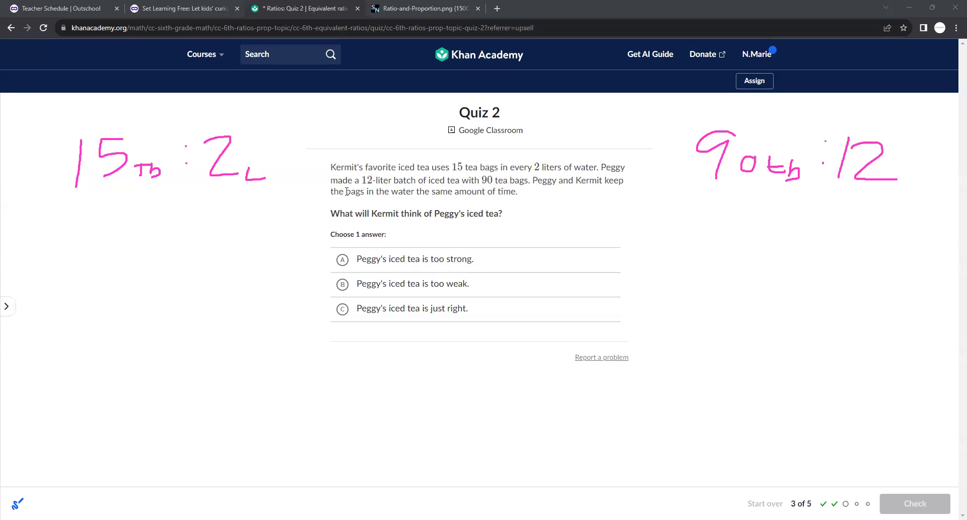
- Select 'Peggy's iced tea is just right', check it, and continue to question 4
{"action": "left_click", "coordinate": [348, 318]}
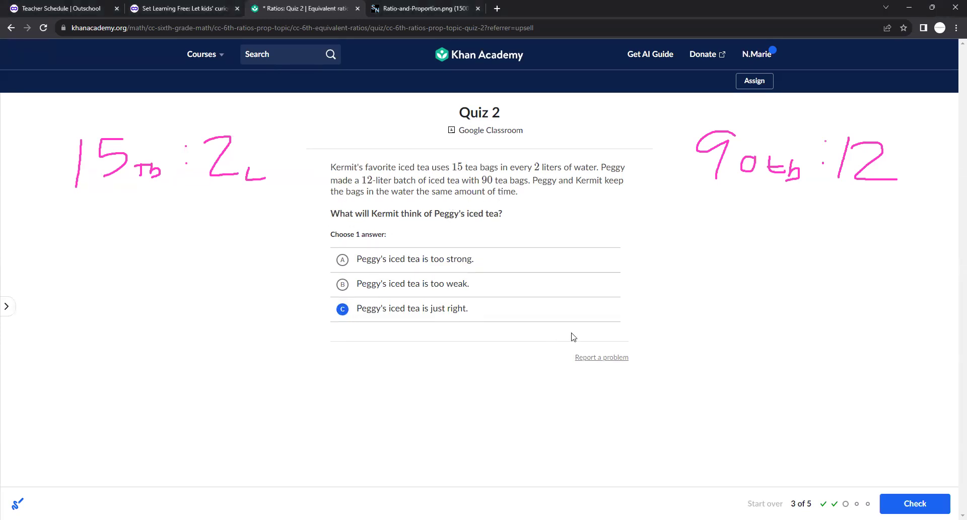
{"action": "left_click", "coordinate": [916, 502]}
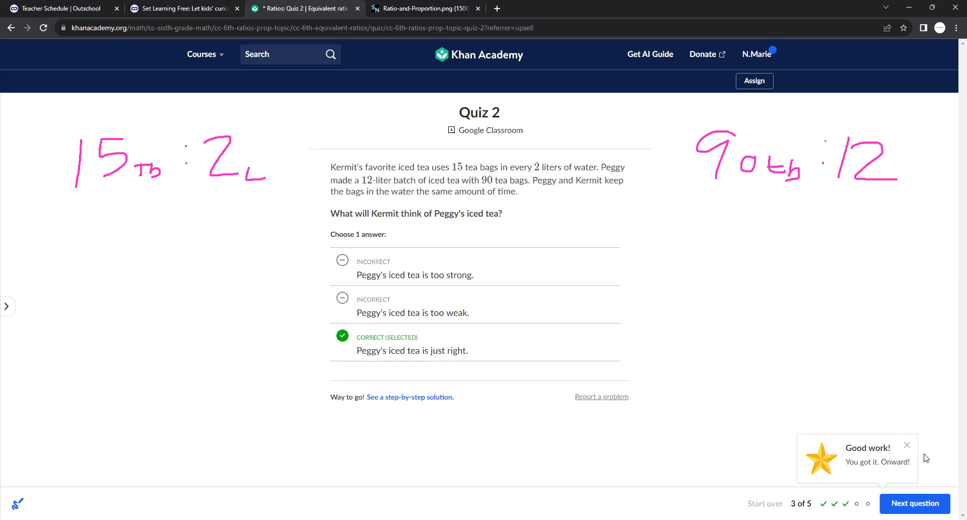
{"action": "left_click", "coordinate": [926, 497]}
- Clear old notes and write the 3 : 4 kebab ratio in pen
{"action": "left_click", "coordinate": [7, 306]}
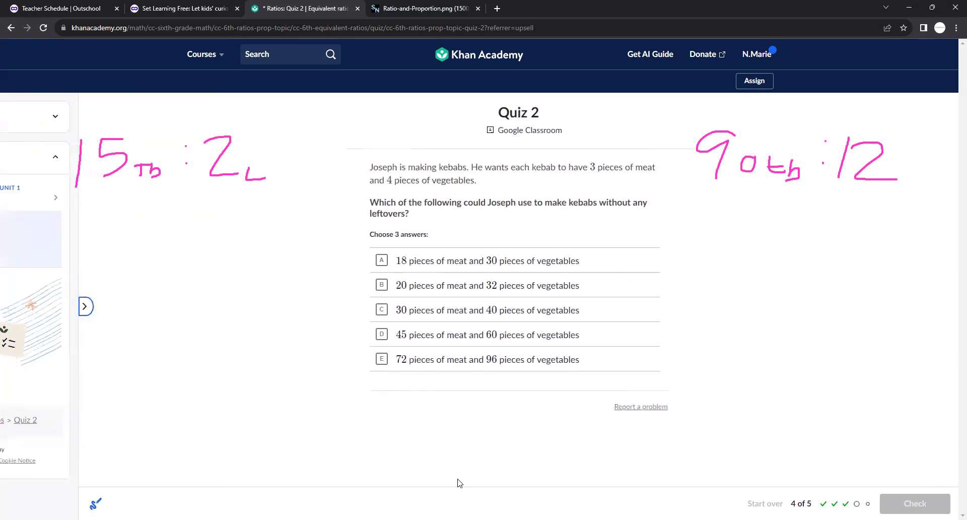
{"action": "left_click", "coordinate": [9, 306]}
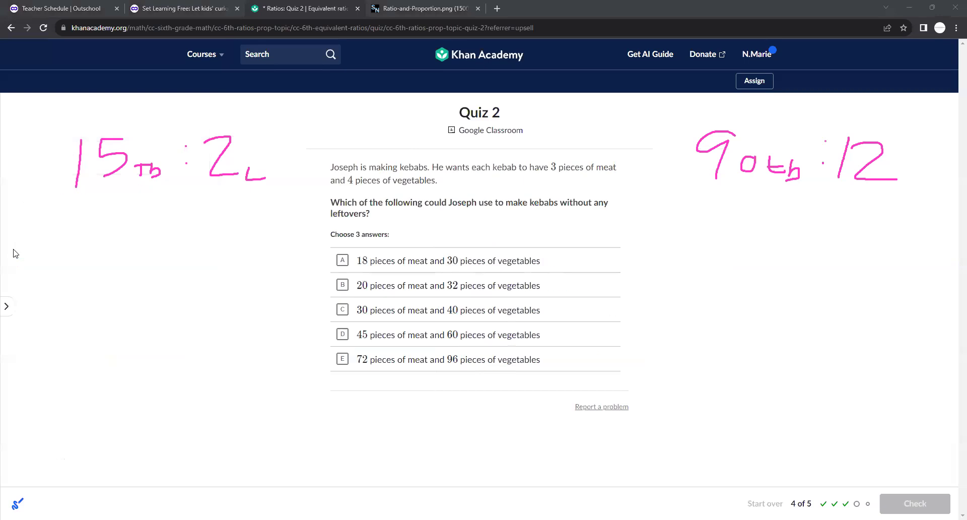
{"action": "key", "text": "e"}
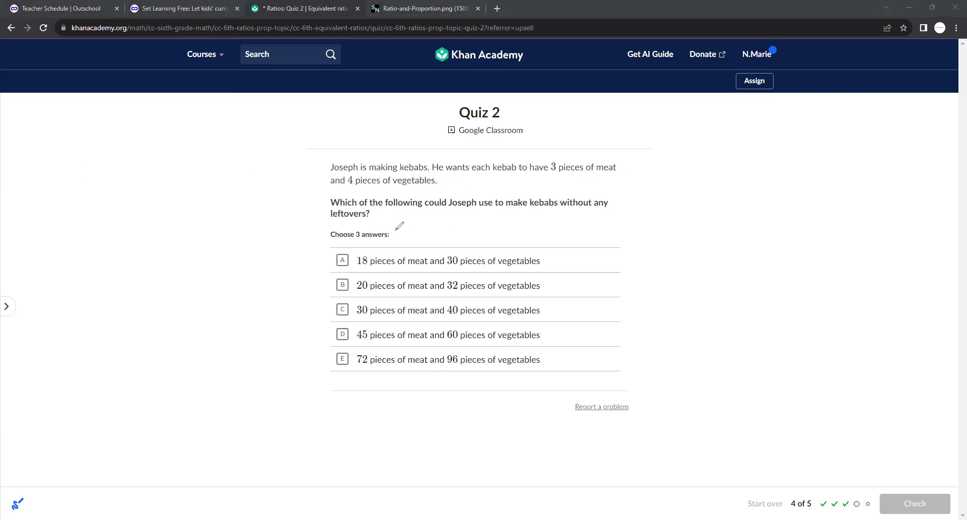
{"action": "left_click_drag", "start_coordinate": [411, 218], "coordinate": [414, 238]}
{"action": "left_click", "coordinate": [440, 220]}
{"action": "left_click", "coordinate": [439, 232]}
{"action": "left_click_drag", "start_coordinate": [460, 217], "coordinate": [472, 240]}
- Cross out options A and B as not matching 3 : 4
{"action": "mouse_move", "coordinate": [405, 220]}
{"action": "left_mouse_down"}
{"action": "mouse_move", "coordinate": [325, 236]}
{"action": "mouse_move", "coordinate": [352, 263]}
{"action": "left_mouse_up"}
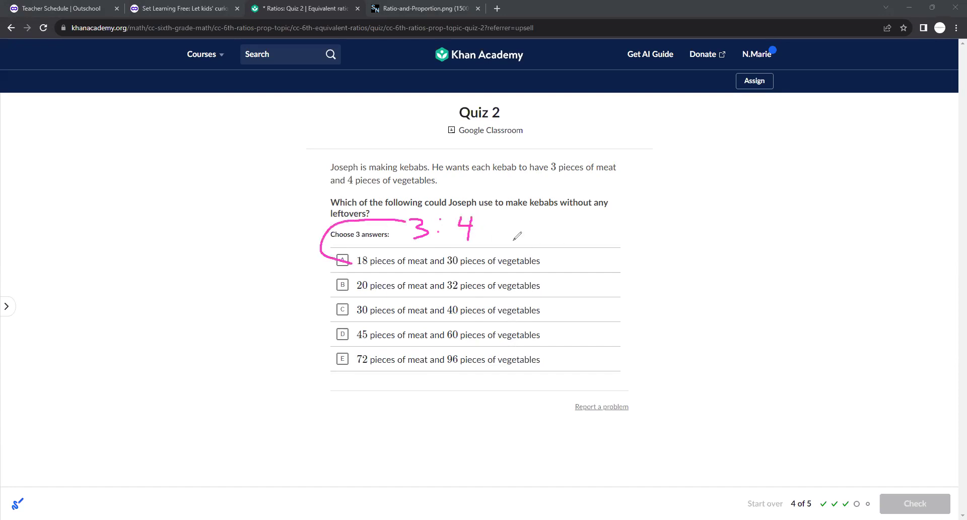
{"action": "mouse_move", "coordinate": [477, 221]}
{"action": "left_mouse_down"}
{"action": "mouse_move", "coordinate": [494, 220]}
{"action": "mouse_move", "coordinate": [540, 255]}
{"action": "left_mouse_up"}
{"action": "left_click_drag", "start_coordinate": [348, 261], "coordinate": [529, 261]}
{"action": "mouse_move", "coordinate": [405, 220]}
{"action": "left_mouse_down"}
{"action": "mouse_move", "coordinate": [305, 242]}
{"action": "mouse_move", "coordinate": [334, 279]}
{"action": "left_mouse_up"}
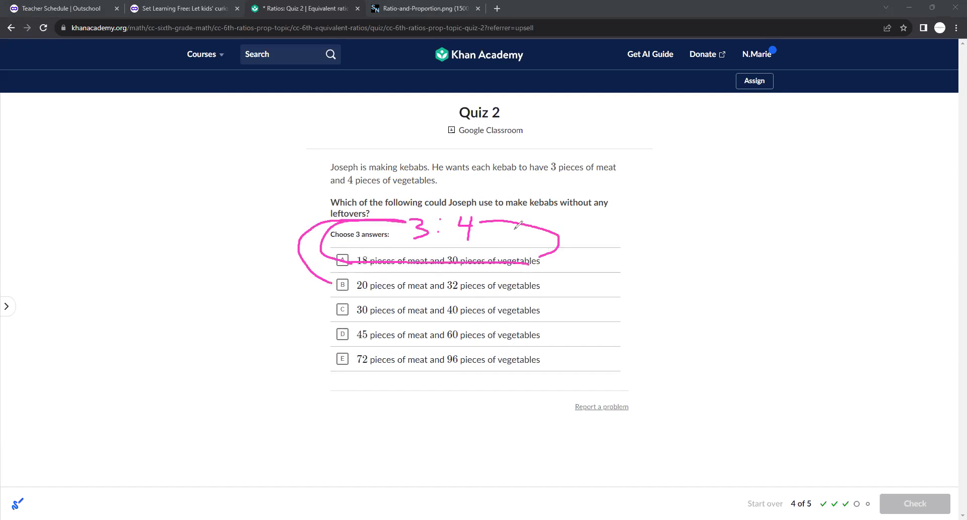
{"action": "left_click_drag", "start_coordinate": [345, 289], "coordinate": [519, 291]}
{"action": "mouse_move", "coordinate": [406, 225]}
{"action": "left_mouse_down"}
{"action": "mouse_move", "coordinate": [305, 239]}
{"action": "mouse_move", "coordinate": [330, 308]}
{"action": "left_mouse_up"}
- Link 3 : 4 to options C and D, add the 72 : 96 option, and check the answers
{"action": "mouse_move", "coordinate": [480, 222]}
{"action": "left_mouse_down"}
{"action": "mouse_move", "coordinate": [587, 262]}
{"action": "mouse_move", "coordinate": [549, 313]}
{"action": "left_mouse_up"}
{"action": "mouse_move", "coordinate": [333, 302]}
{"action": "left_mouse_down"}
{"action": "mouse_move", "coordinate": [352, 311]}
{"action": "mouse_move", "coordinate": [349, 299]}
{"action": "left_mouse_up"}
{"action": "mouse_move", "coordinate": [412, 220]}
{"action": "left_mouse_down"}
{"action": "mouse_move", "coordinate": [252, 269]}
{"action": "mouse_move", "coordinate": [340, 335]}
{"action": "left_mouse_up"}
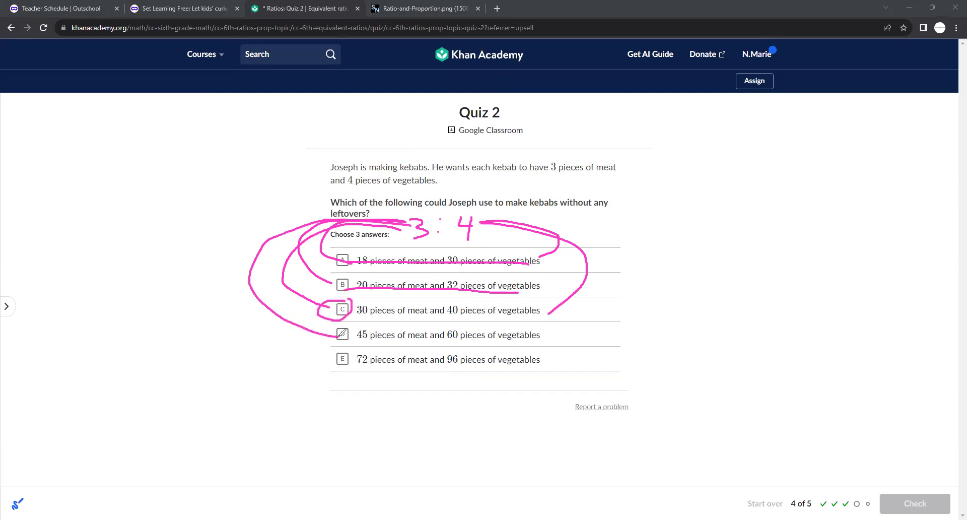
{"action": "mouse_move", "coordinate": [483, 223]}
{"action": "left_mouse_down"}
{"action": "mouse_move", "coordinate": [554, 230]}
{"action": "mouse_move", "coordinate": [542, 330]}
{"action": "left_mouse_up"}
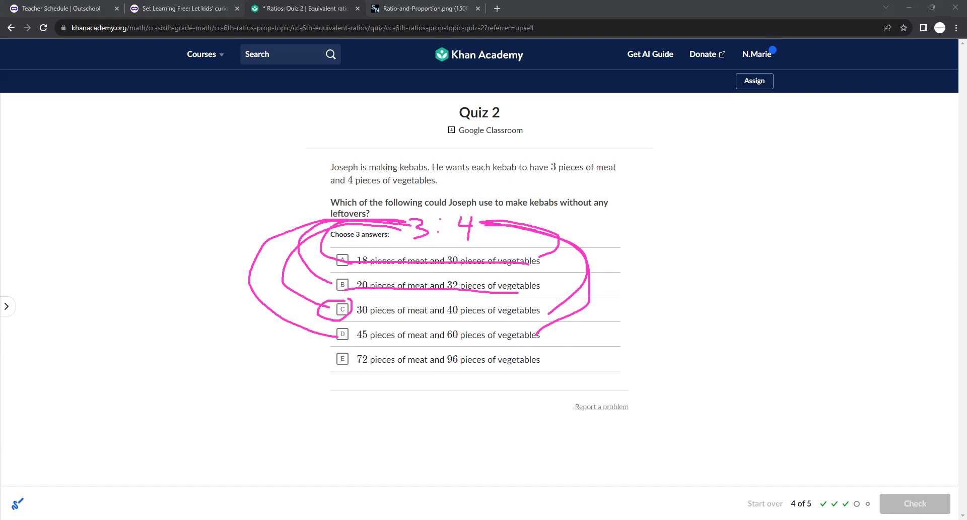
{"action": "key", "text": "Escape"}
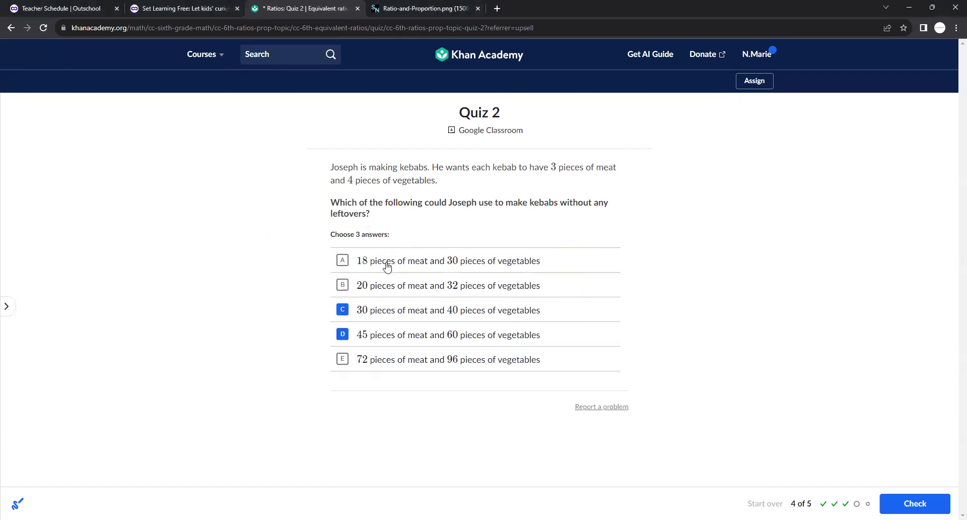
{"action": "left_click", "coordinate": [347, 365]}
{"action": "left_click", "coordinate": [904, 501]}
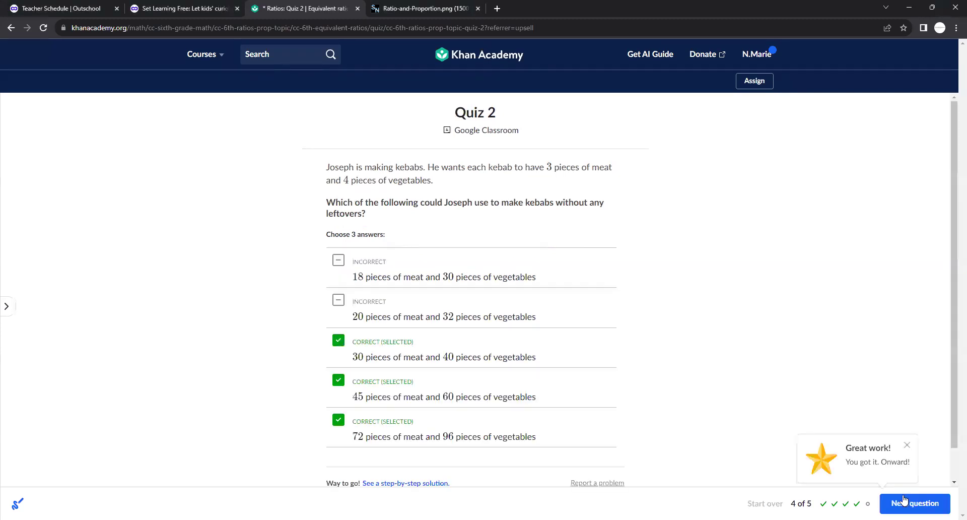
- Go to question 5 and underline 9 baths and 15 nail trims
{"action": "left_click", "coordinate": [906, 502]}
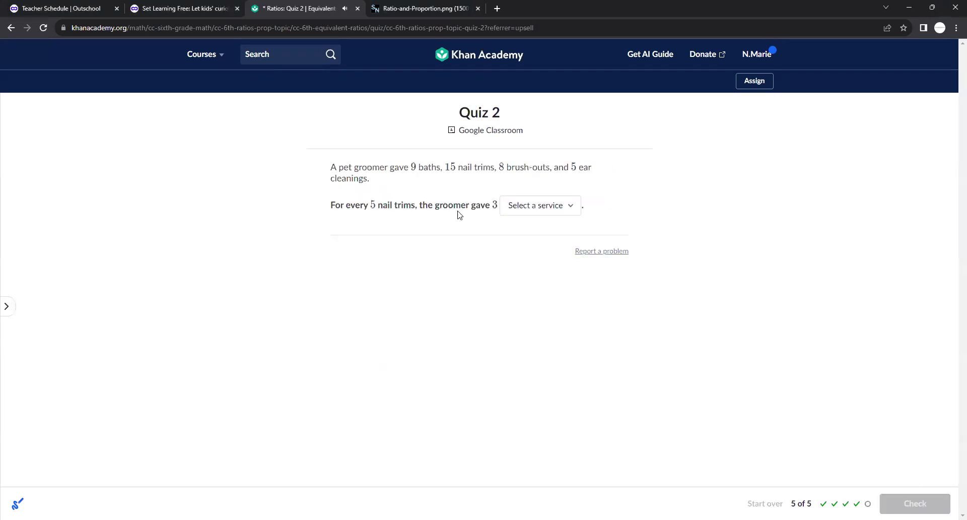
{"action": "left_click", "coordinate": [8, 306]}
{"action": "left_click", "coordinate": [229, 318]}
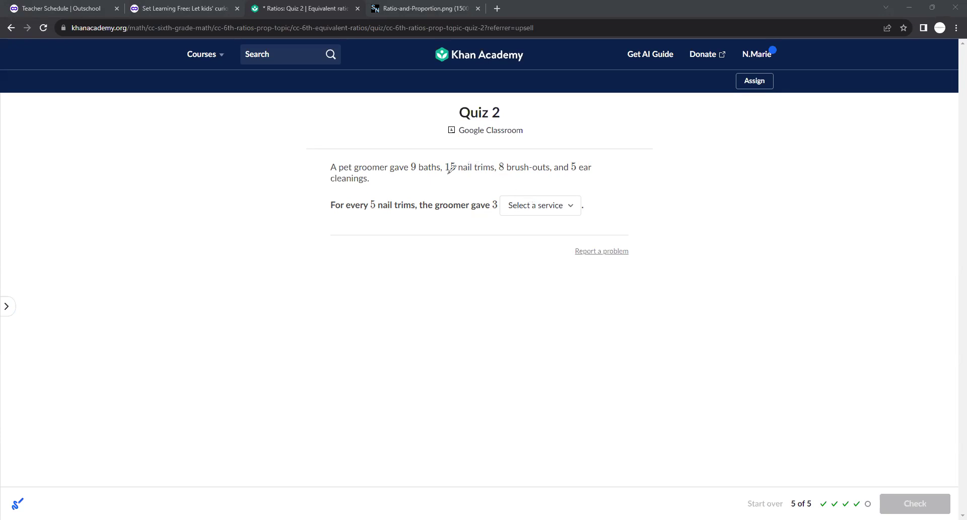
{"action": "left_click_drag", "start_coordinate": [497, 175], "coordinate": [442, 176]}
- Choose 'baths' as the service, check it, and reopen the course sidebar
{"action": "left_click", "coordinate": [529, 206]}
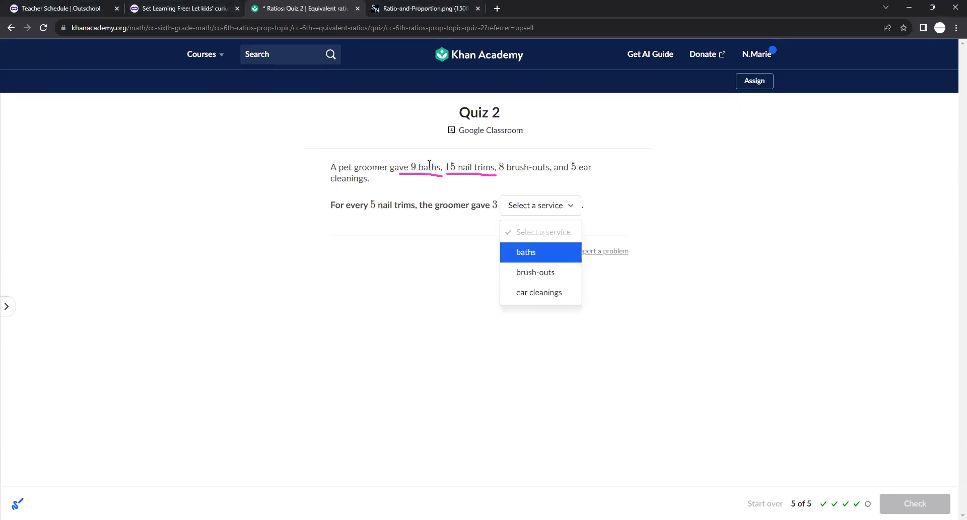
{"action": "left_click", "coordinate": [523, 253]}
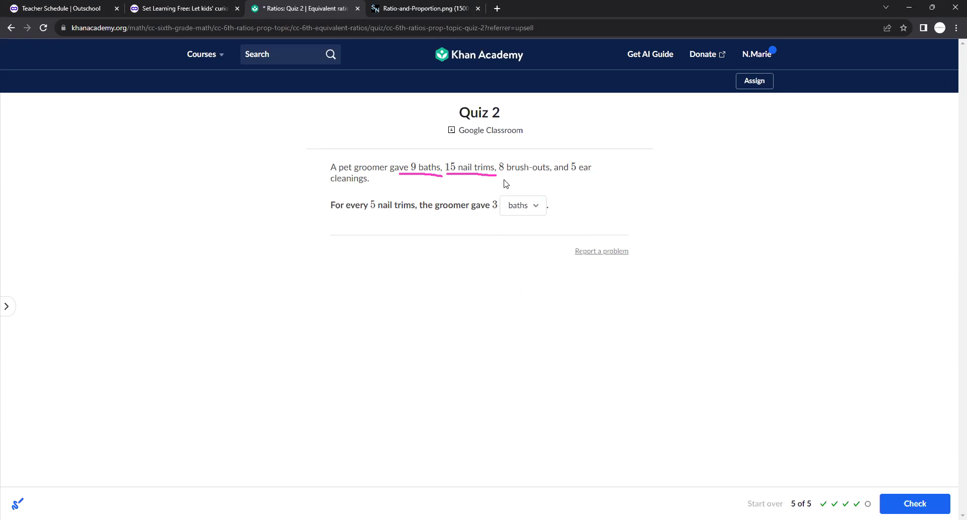
{"action": "left_click", "coordinate": [883, 496]}
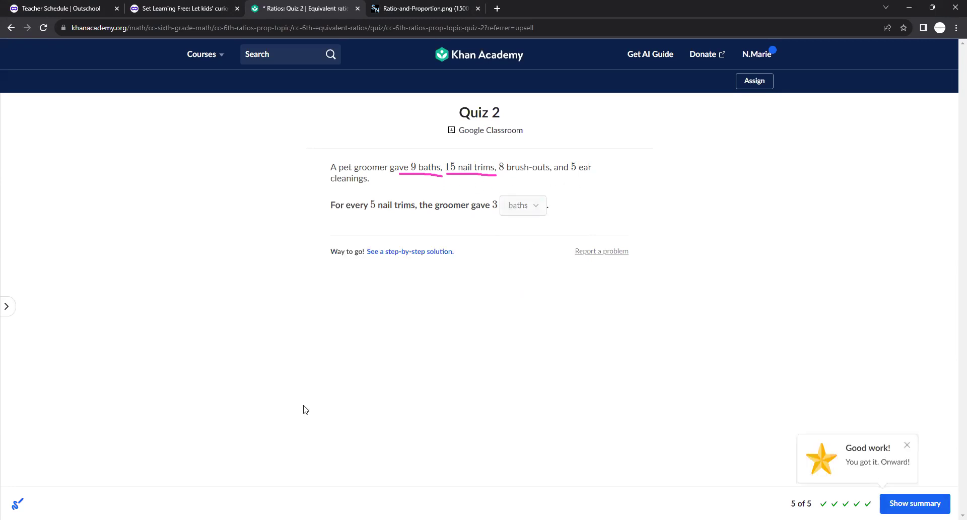
{"action": "left_click", "coordinate": [14, 301]}
- Open Quiz 3 from the course sidebar, then hide the sidebar
{"action": "left_click", "coordinate": [187, 199]}
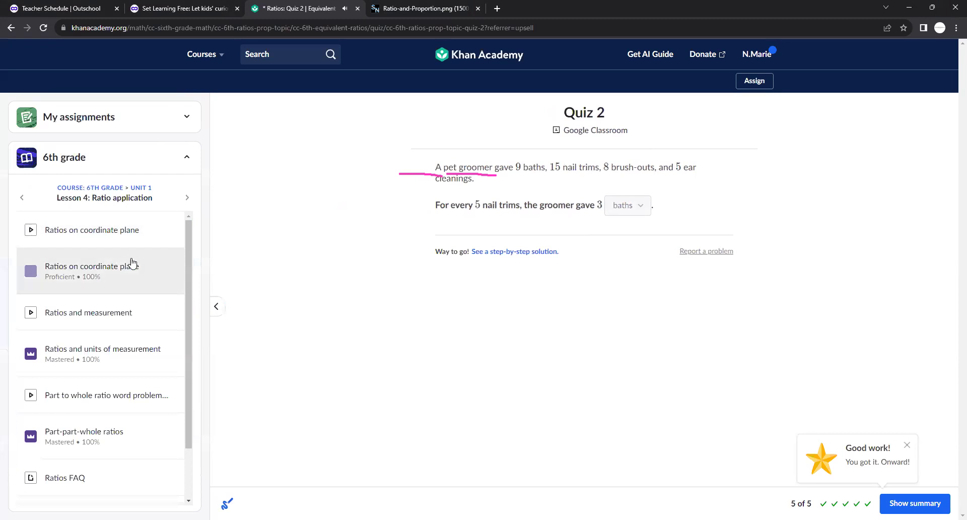
{"action": "left_click", "coordinate": [187, 201]}
{"action": "left_click", "coordinate": [160, 252]}
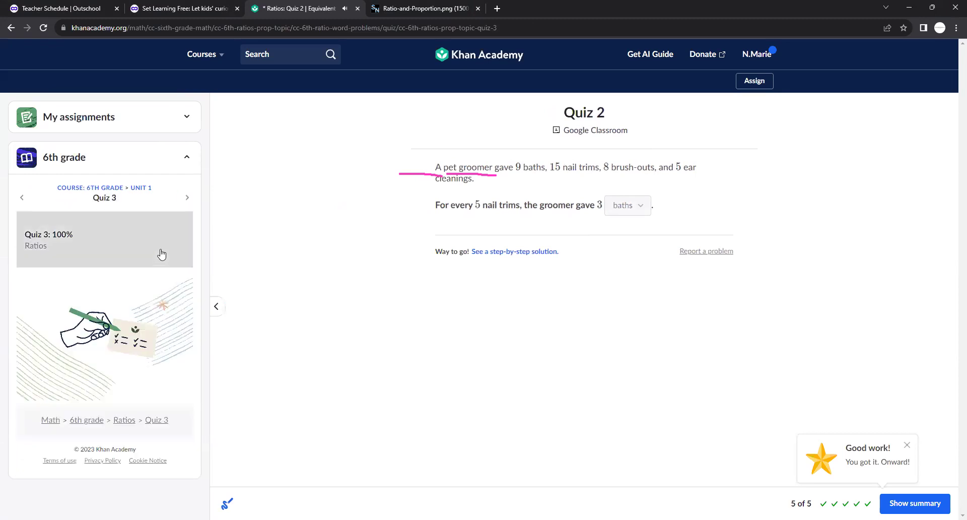
{"action": "left_click", "coordinate": [189, 201]}
{"action": "left_click", "coordinate": [216, 306]}
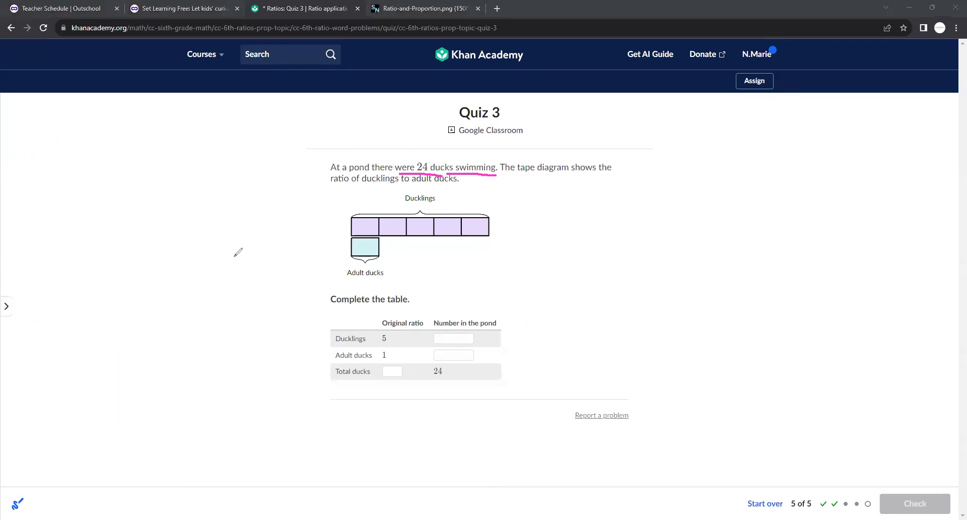
- Label the tape diagram parts 5 and 1 and write 5 : 1 in the margin
{"action": "left_click_drag", "start_coordinate": [532, 201], "coordinate": [503, 226]}
{"action": "left_click_drag", "start_coordinate": [396, 254], "coordinate": [392, 273]}
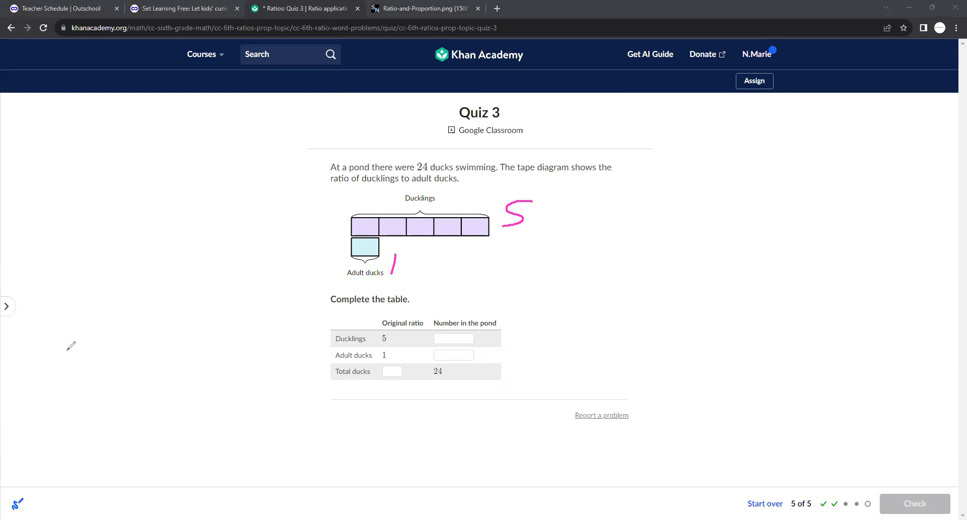
{"action": "left_click", "coordinate": [387, 372]}
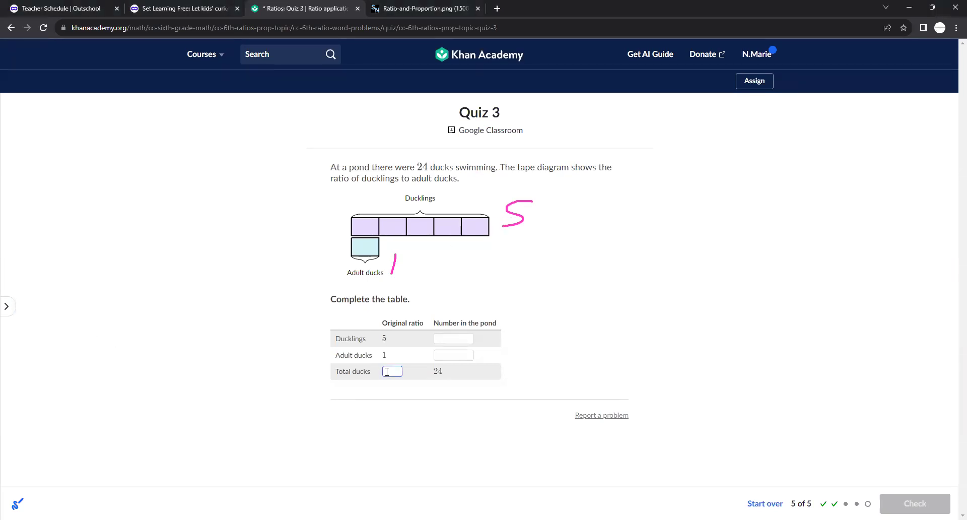
{"action": "left_click", "coordinate": [450, 340]}
{"action": "mouse_move", "coordinate": [118, 170]}
{"action": "left_mouse_down"}
{"action": "mouse_move", "coordinate": [91, 186]}
{"action": "mouse_move", "coordinate": [90, 208]}
{"action": "left_mouse_up"}
{"action": "left_click", "coordinate": [136, 179]}
{"action": "left_click", "coordinate": [136, 200]}
{"action": "left_click_drag", "start_coordinate": [175, 166], "coordinate": [173, 203]}
- Extend the margin ratios through 10 : 2 and 15 : 3 to a circled 20 : 4
{"action": "mouse_move", "coordinate": [73, 224]}
{"action": "left_mouse_down"}
{"action": "mouse_move", "coordinate": [64, 252]}
{"action": "mouse_move", "coordinate": [98, 230]}
{"action": "mouse_move", "coordinate": [196, 257]}
{"action": "left_mouse_up"}
{"action": "left_click", "coordinate": [125, 222]}
{"action": "left_click", "coordinate": [124, 247]}
{"action": "left_click_drag", "start_coordinate": [75, 272], "coordinate": [67, 304]}
{"action": "left_click_drag", "start_coordinate": [105, 280], "coordinate": [87, 308]}
{"action": "left_click", "coordinate": [125, 285]}
{"action": "left_click", "coordinate": [124, 305]}
{"action": "left_click_drag", "start_coordinate": [140, 284], "coordinate": [154, 319]}
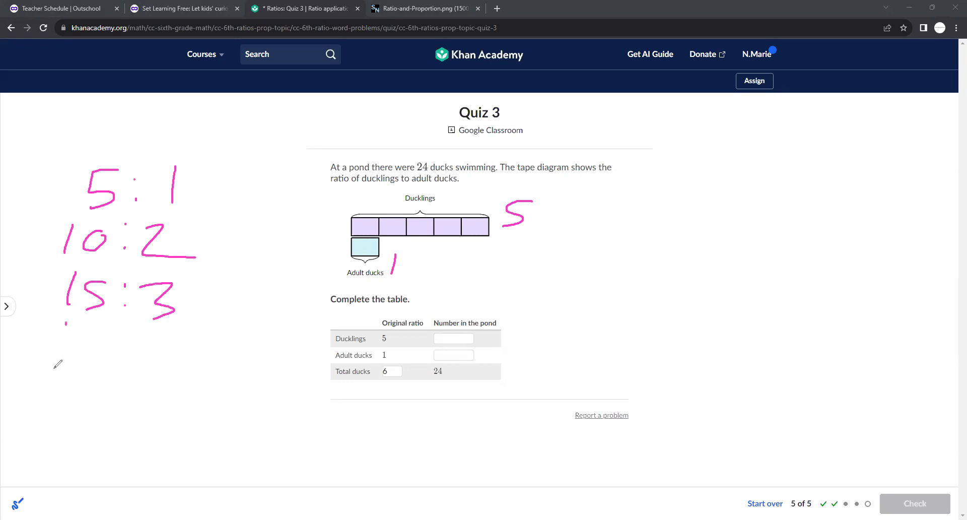
{"action": "mouse_move", "coordinate": [66, 323]}
{"action": "left_mouse_down"}
{"action": "mouse_move", "coordinate": [54, 368]}
{"action": "mouse_move", "coordinate": [80, 343]}
{"action": "left_mouse_up"}
{"action": "left_click", "coordinate": [121, 339]}
{"action": "left_click", "coordinate": [120, 360]}
{"action": "mouse_move", "coordinate": [146, 335]}
{"action": "left_mouse_down"}
{"action": "mouse_move", "coordinate": [177, 355]}
{"action": "mouse_move", "coordinate": [169, 376]}
{"action": "left_mouse_up"}
{"action": "mouse_move", "coordinate": [222, 342]}
{"action": "left_mouse_down"}
{"action": "mouse_move", "coordinate": [135, 392]}
{"action": "mouse_move", "coordinate": [195, 354]}
{"action": "left_mouse_up"}
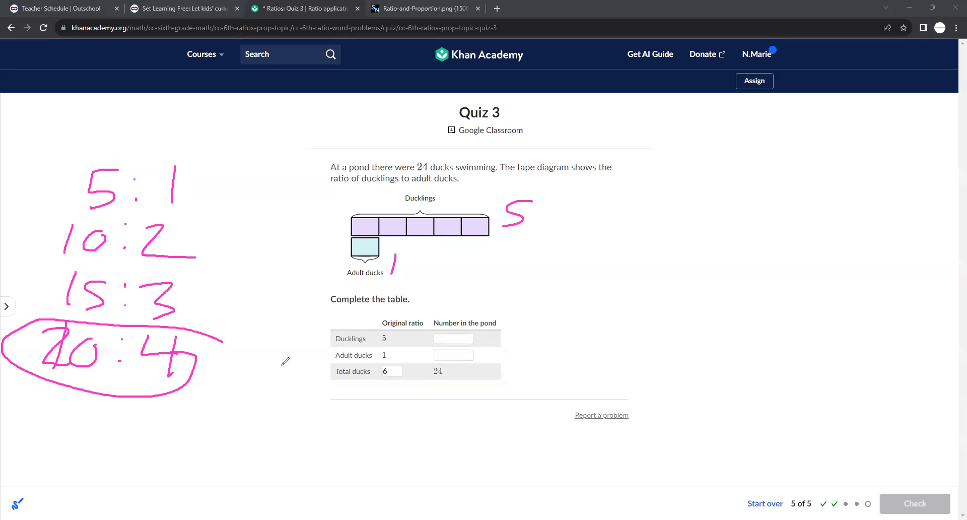
- Enter 20 ducklings and 4 adult ducks and submit the table
{"action": "left_click", "coordinate": [459, 335]}
{"action": "type", "text": "20"}
{"action": "key", "text": "Tab"}
{"action": "type", "text": "4"}
{"action": "key", "text": "Return"}
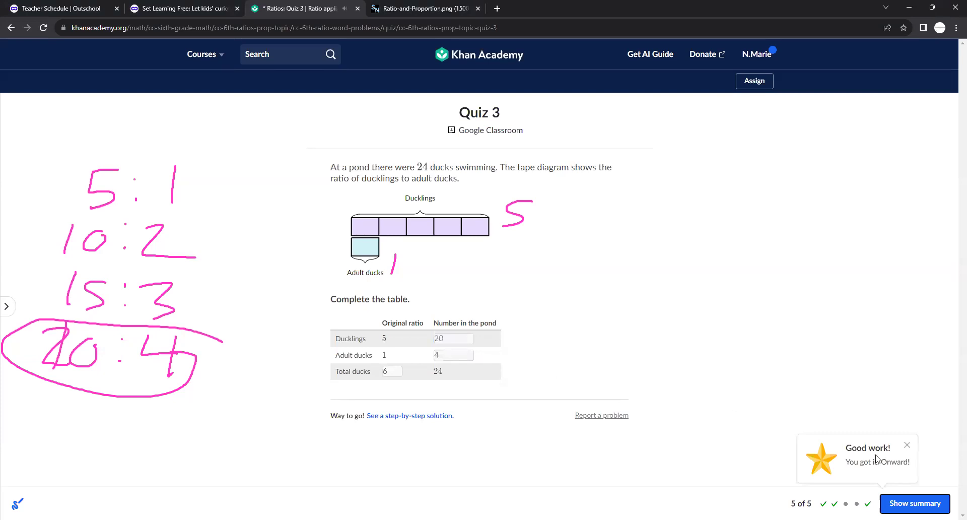
- Show the Quiz 3 summary, then reopen Quiz 3 via Part-part-whole ratios to restart it
{"action": "left_click", "coordinate": [915, 499]}
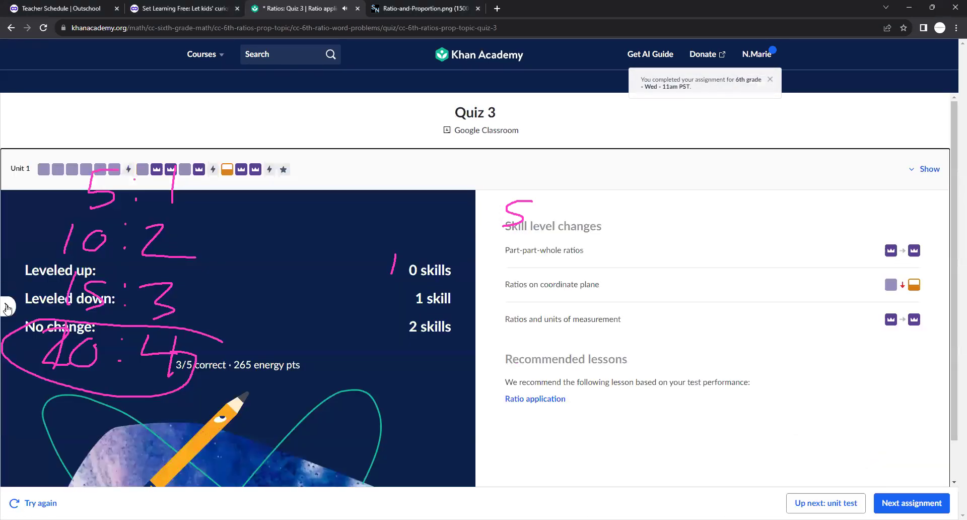
{"action": "left_click", "coordinate": [7, 306]}
{"action": "left_click", "coordinate": [22, 197]}
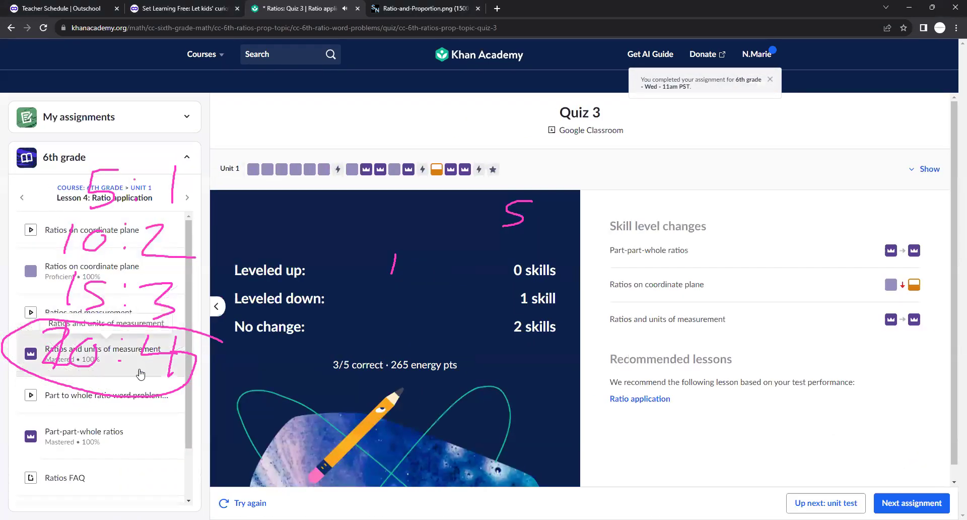
{"action": "left_click", "coordinate": [126, 437]}
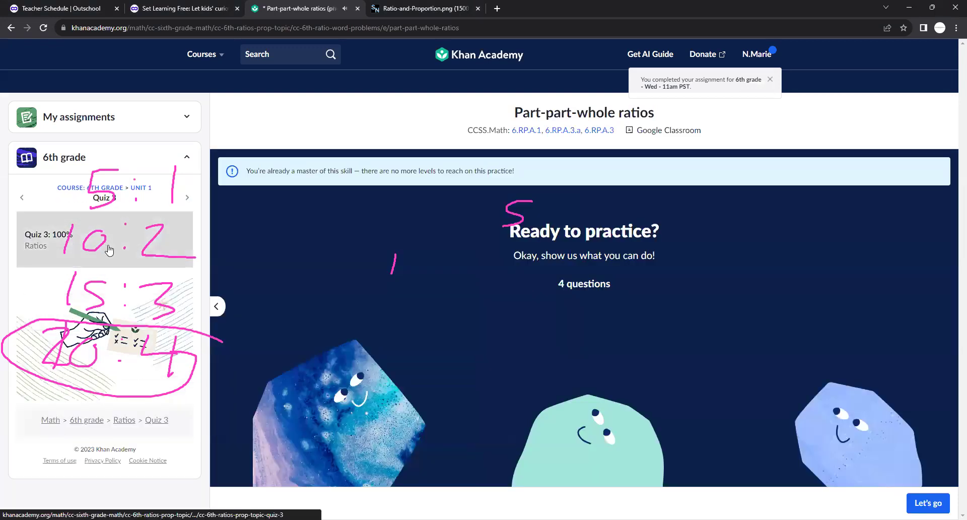
{"action": "left_click", "coordinate": [142, 266]}
{"action": "left_click", "coordinate": [216, 306]}
{"action": "left_click", "coordinate": [928, 502]}
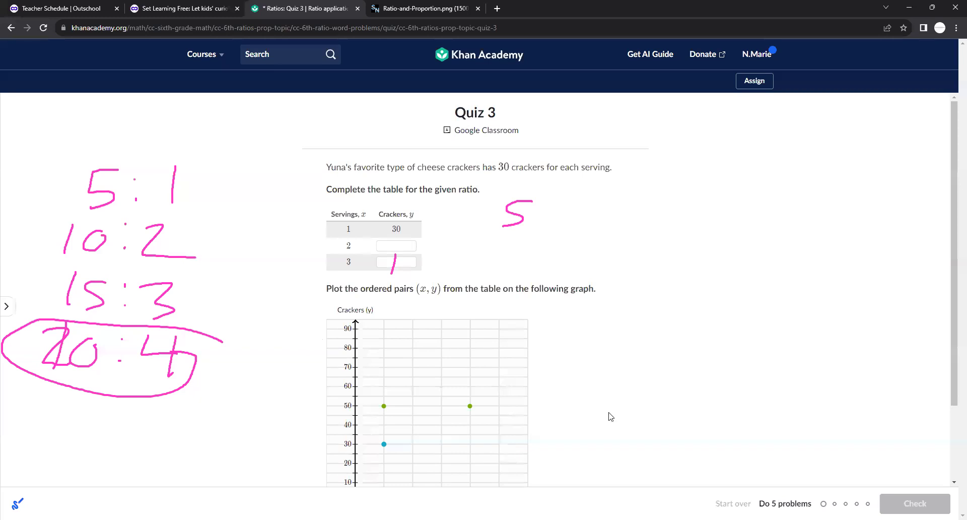
- Trace point (1, 30) to both axes in pen, then clear the ink
{"action": "scroll", "coordinate": [369, 458], "scroll_direction": "down", "scroll_amount": 1}
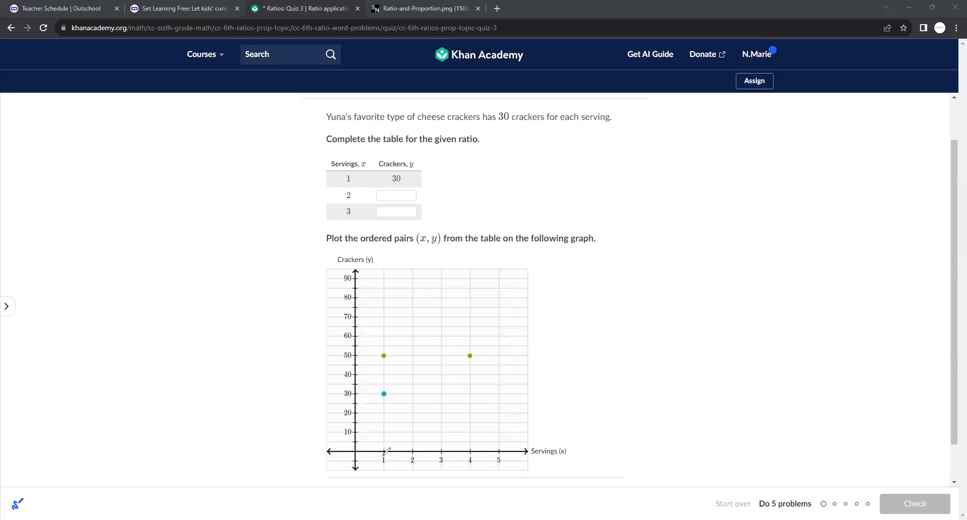
{"action": "left_click_drag", "start_coordinate": [383, 396], "coordinate": [382, 456]}
{"action": "mouse_move", "coordinate": [353, 394]}
{"action": "left_mouse_down"}
{"action": "mouse_move", "coordinate": [391, 389]}
{"action": "mouse_move", "coordinate": [381, 385]}
{"action": "left_mouse_up"}
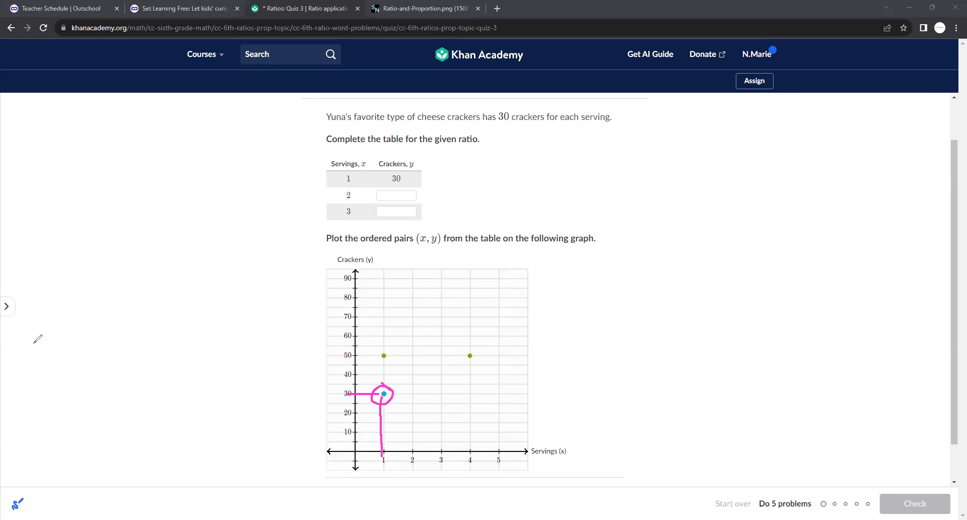
{"action": "key", "text": "Escape"}
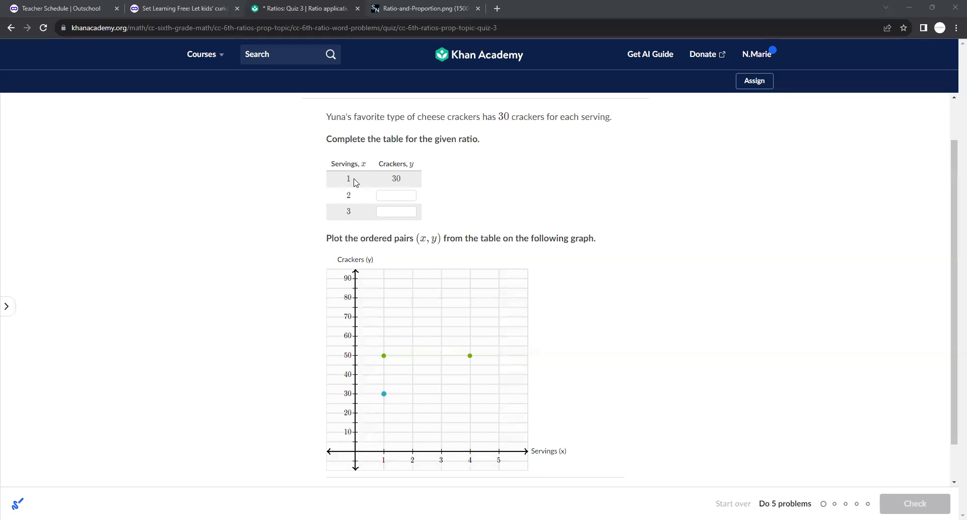
- Enter 60 and 90 crackers, plot (2, 60) and (3, 90), check, and go to question 2
{"action": "left_click", "coordinate": [393, 197]}
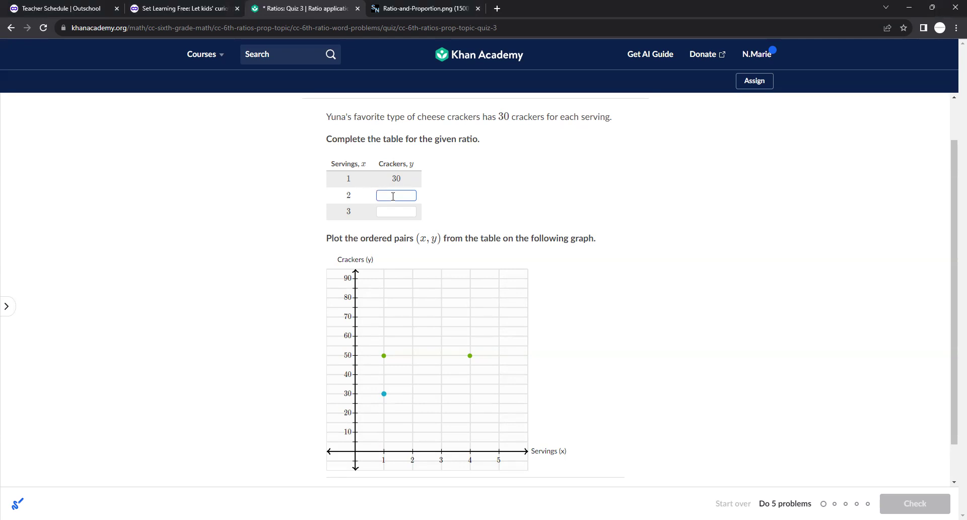
{"action": "type", "text": "60"}
{"action": "key", "text": "Tab"}
{"action": "type", "text": "90"}
{"action": "left_click_drag", "start_coordinate": [384, 356], "coordinate": [413, 336]}
{"action": "left_click_drag", "start_coordinate": [474, 350], "coordinate": [431, 281]}
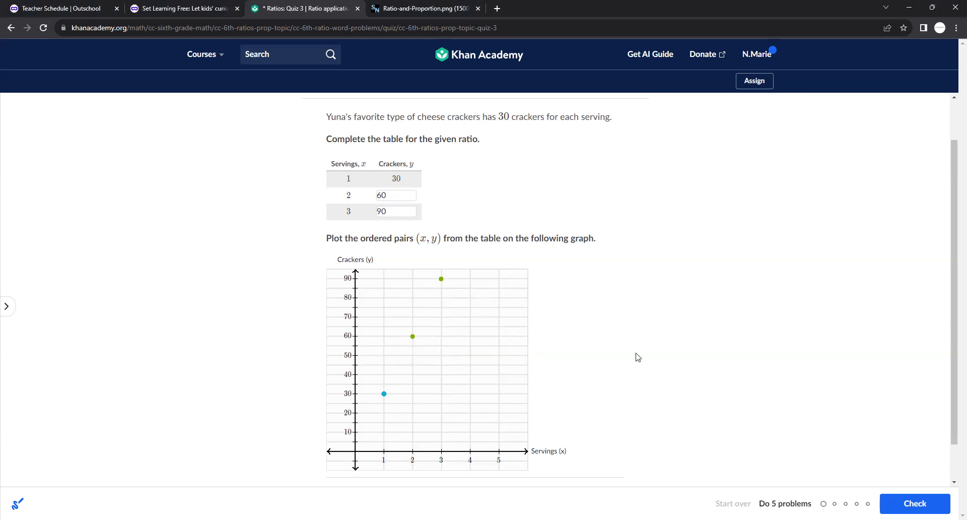
{"action": "left_click", "coordinate": [927, 502]}
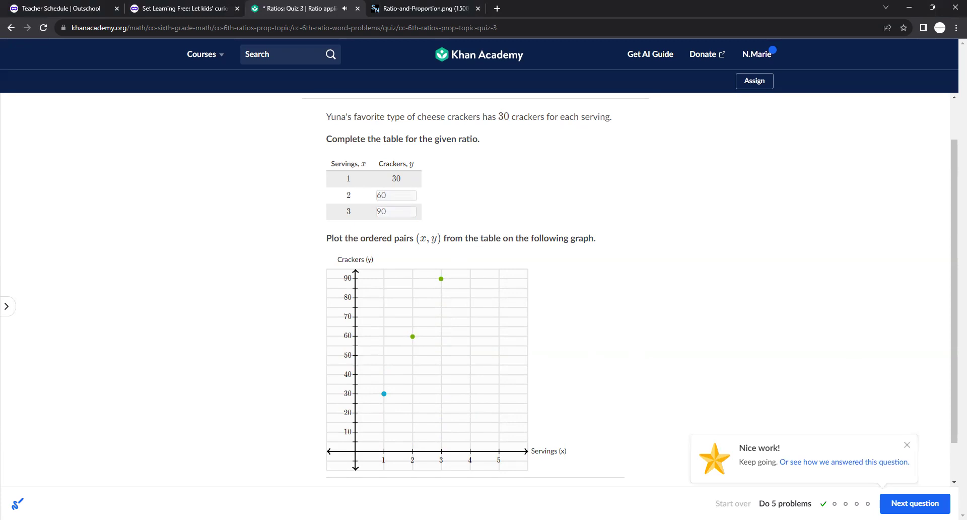
{"action": "left_click", "coordinate": [927, 503]}
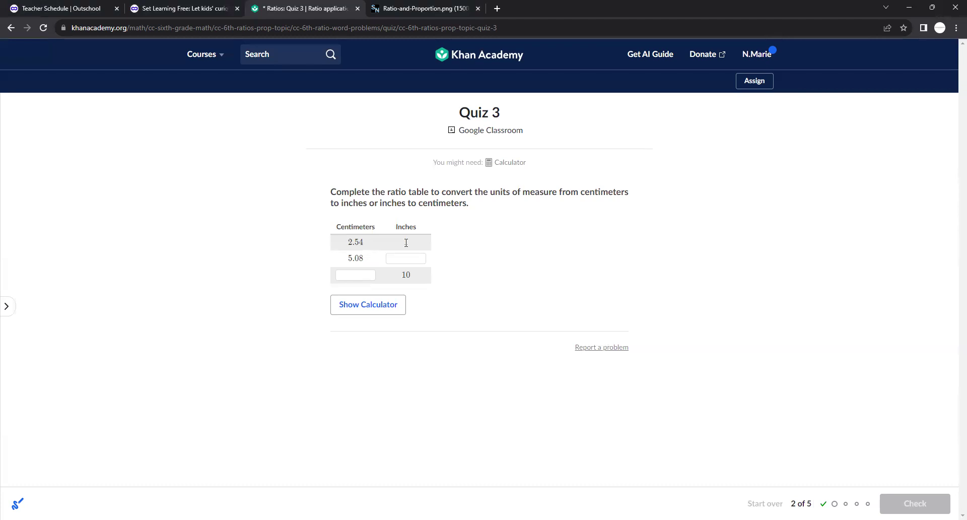
- Enter 2 inches for 5.08 cm and 25.4 cm for 10 inches, check, and advance
{"action": "left_click", "coordinate": [405, 259]}
{"action": "type", "text": "2"}
{"action": "left_click", "coordinate": [347, 276]}
{"action": "type", "text": "25"}
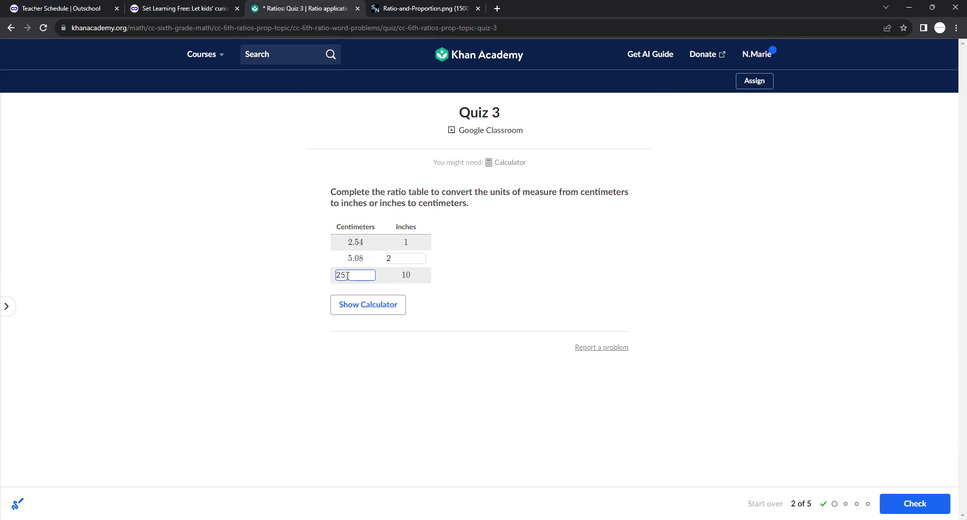
{"action": "key", "text": "Return"}
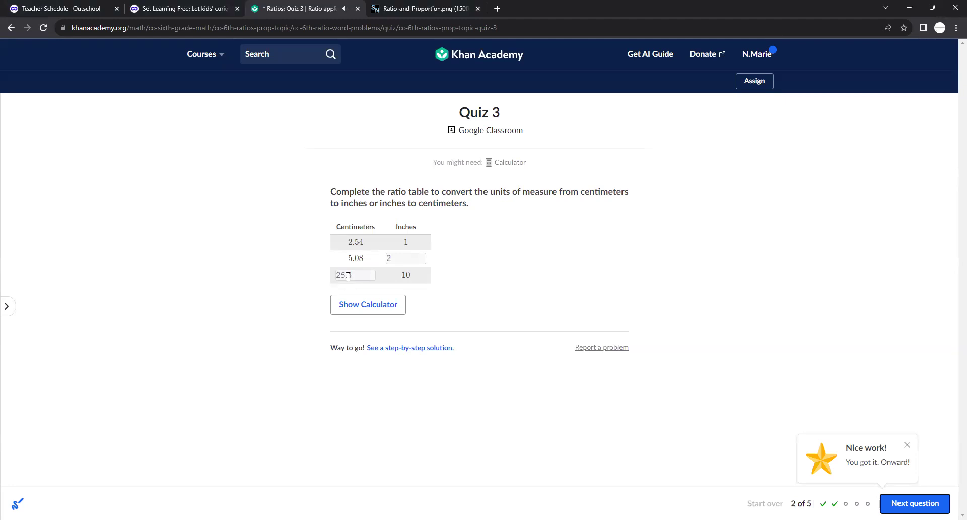
{"action": "key", "text": "Return"}
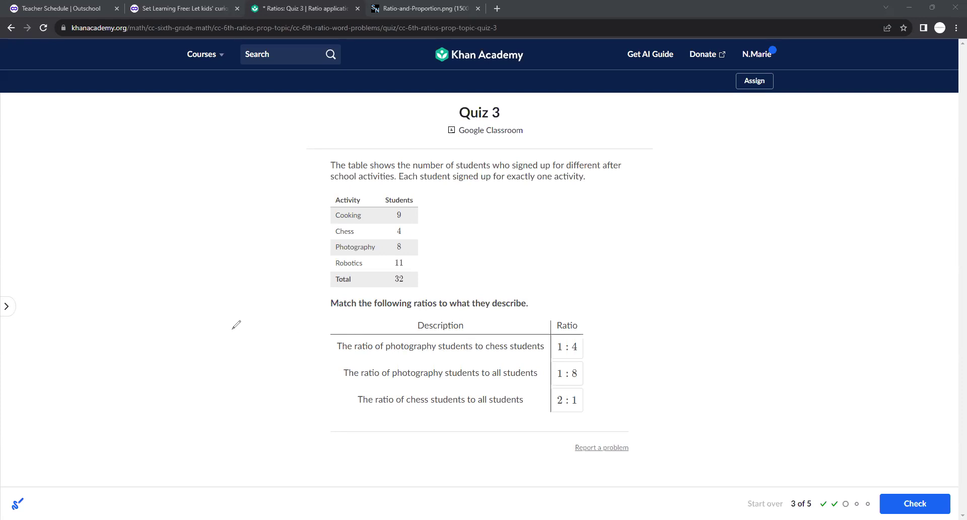
- Write 8:4 in ink and match 2:1 to photography versus chess students
{"action": "left_click_drag", "start_coordinate": [232, 329], "coordinate": [296, 344]}
{"action": "left_click", "coordinate": [266, 326]}
{"action": "left_click", "coordinate": [263, 347]}
{"action": "left_click_drag", "start_coordinate": [292, 327], "coordinate": [287, 359]}
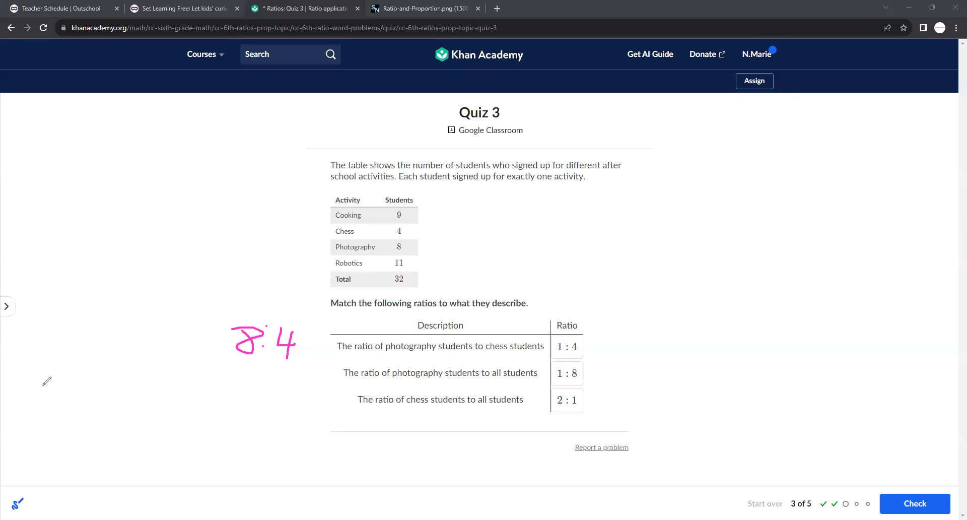
{"action": "left_click_drag", "start_coordinate": [568, 398], "coordinate": [560, 346]}
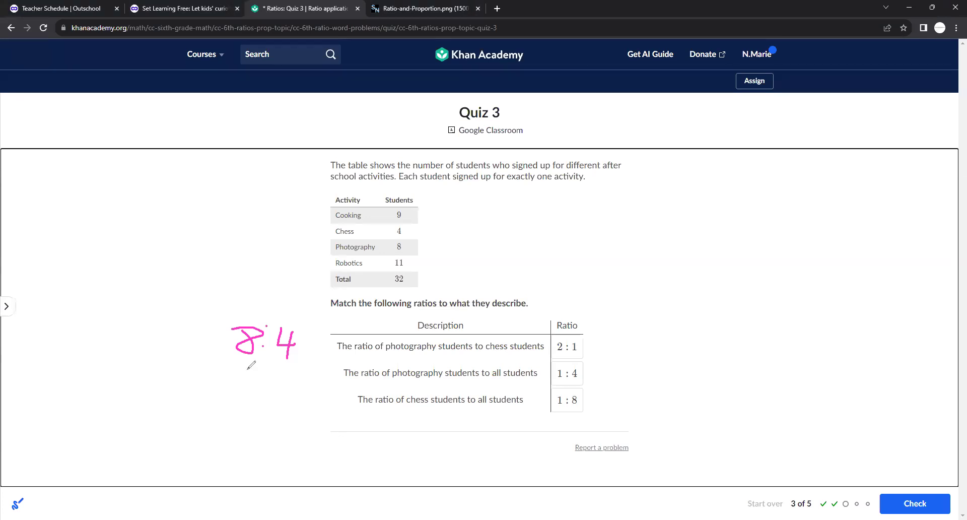
- Write 8:32 for photography to all students in ink and check the matching
{"action": "mouse_move", "coordinate": [225, 371]}
{"action": "left_mouse_down"}
{"action": "mouse_move", "coordinate": [297, 381]}
{"action": "mouse_move", "coordinate": [286, 392]}
{"action": "left_mouse_up"}
{"action": "left_click", "coordinate": [269, 369]}
{"action": "left_click", "coordinate": [275, 385]}
{"action": "left_click_drag", "start_coordinate": [300, 373], "coordinate": [323, 389]}
{"action": "left_click", "coordinate": [890, 502]}
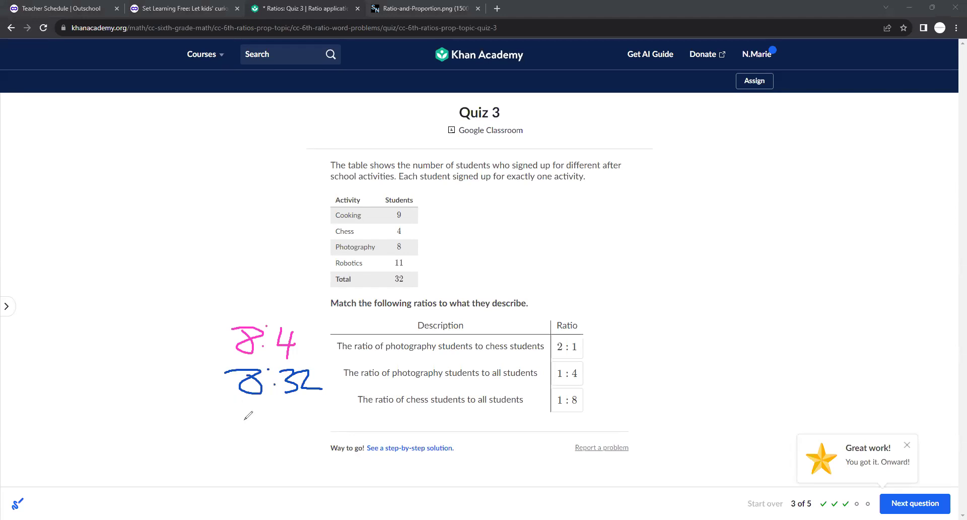
- Add a green 4: note below 8:32 and advance to question 4
{"action": "left_click_drag", "start_coordinate": [242, 407], "coordinate": [260, 419]}
{"action": "left_click_drag", "start_coordinate": [254, 407], "coordinate": [253, 434]}
{"action": "left_click", "coordinate": [270, 417]}
{"action": "left_click", "coordinate": [271, 429]}
{"action": "mouse_move", "coordinate": [277, 415]}
{"action": "left_mouse_down"}
{"action": "mouse_move", "coordinate": [286, 435]}
{"action": "mouse_move", "coordinate": [334, 432]}
{"action": "left_mouse_up"}
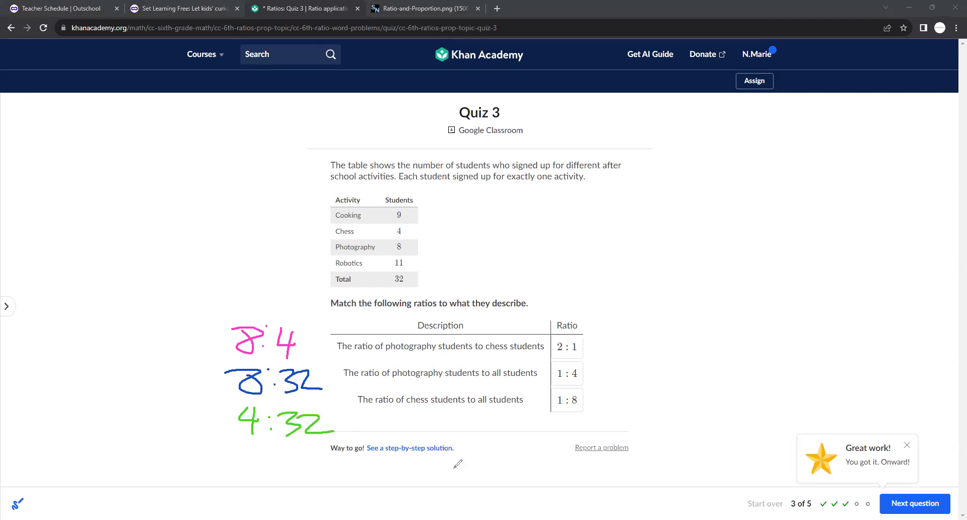
{"action": "left_click", "coordinate": [924, 502]}
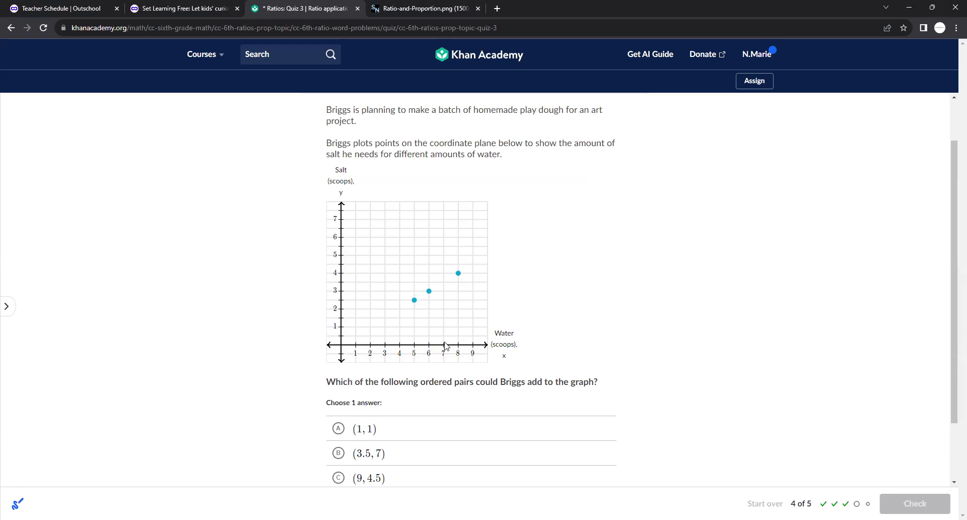
- Mark the continuing salt-and-water pattern points in ink, including (9, 4.5)
{"action": "scroll", "coordinate": [443, 361], "scroll_direction": "down", "scroll_amount": 2}
{"action": "scroll", "coordinate": [448, 312], "scroll_direction": "up", "scroll_amount": 1}
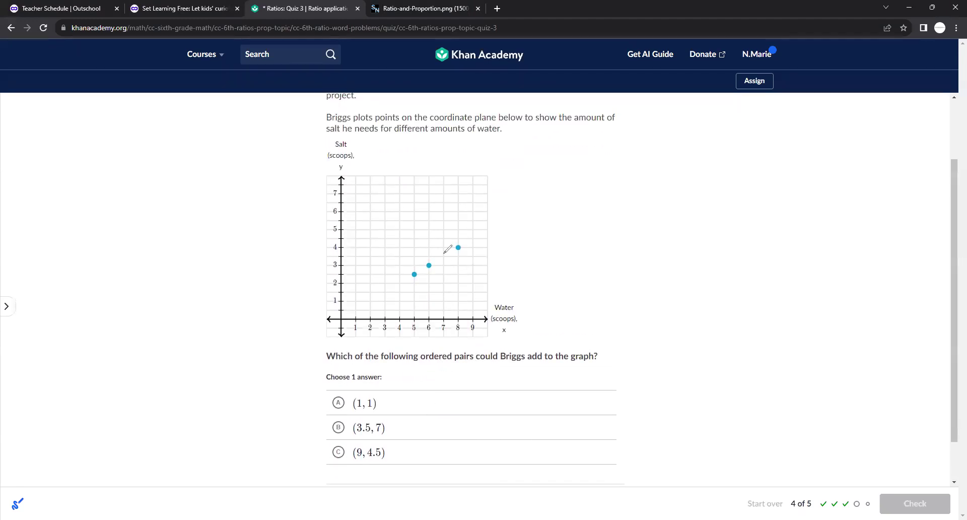
{"action": "left_click_drag", "start_coordinate": [441, 254], "coordinate": [448, 256]}
{"action": "left_click_drag", "start_coordinate": [396, 283], "coordinate": [357, 308]}
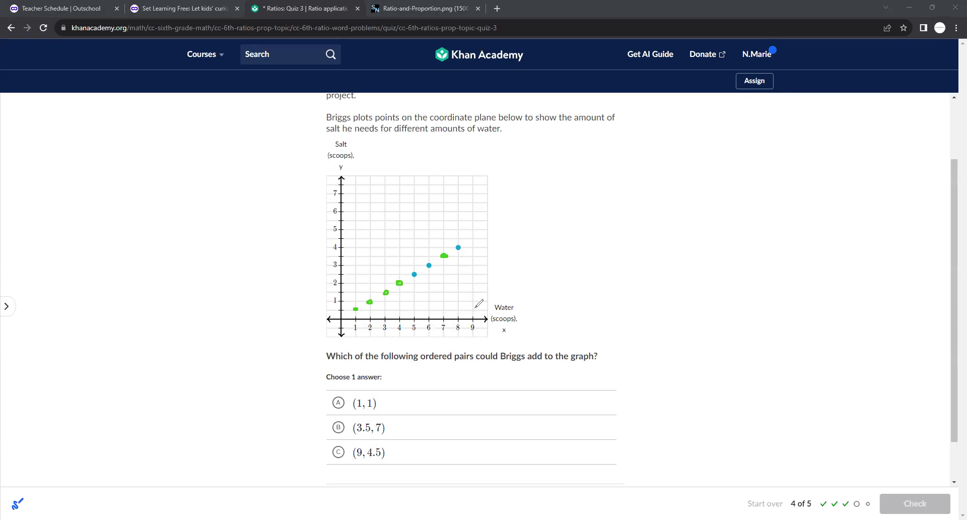
{"action": "left_click_drag", "start_coordinate": [471, 240], "coordinate": [474, 238]}
- Answer (9, 4.5), check it, and move to the last question
{"action": "left_click", "coordinate": [351, 450]}
{"action": "left_click", "coordinate": [901, 503]}
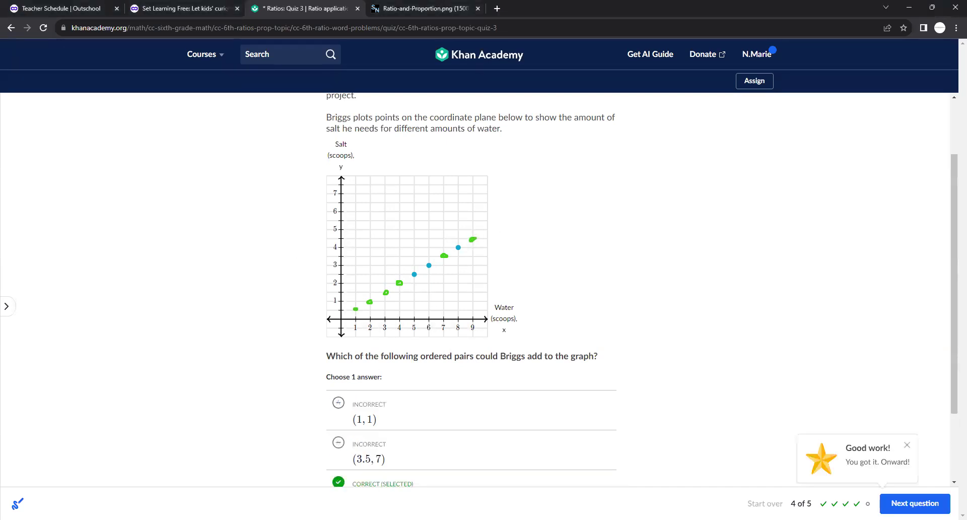
{"action": "left_click", "coordinate": [891, 501]}
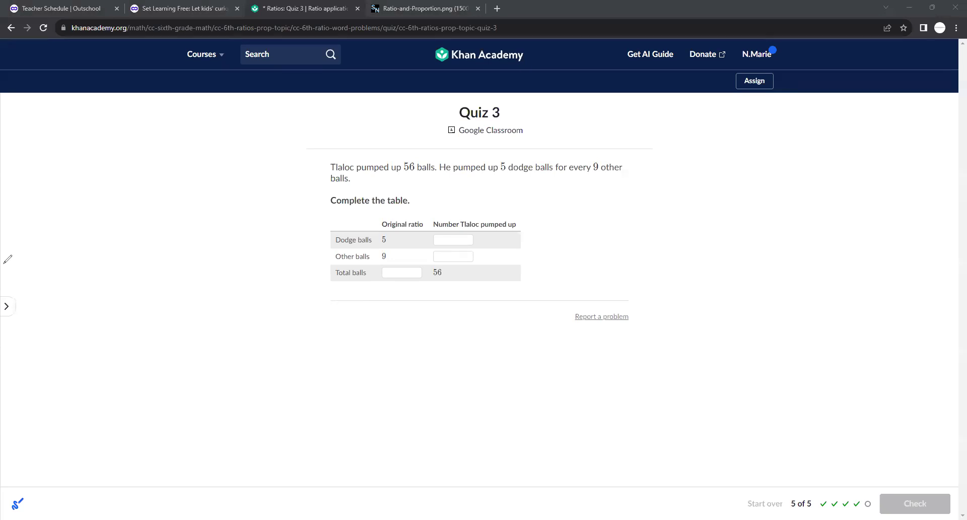
- Toggle the course sidebar open and closed, then enter 14 as total balls
{"action": "left_click", "coordinate": [7, 308]}
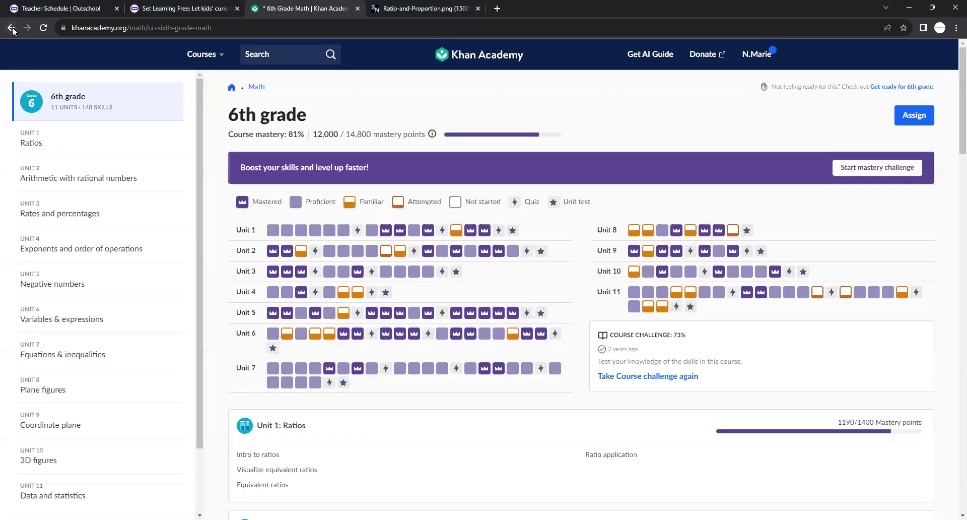
{"action": "key", "text": "alt+Left"}
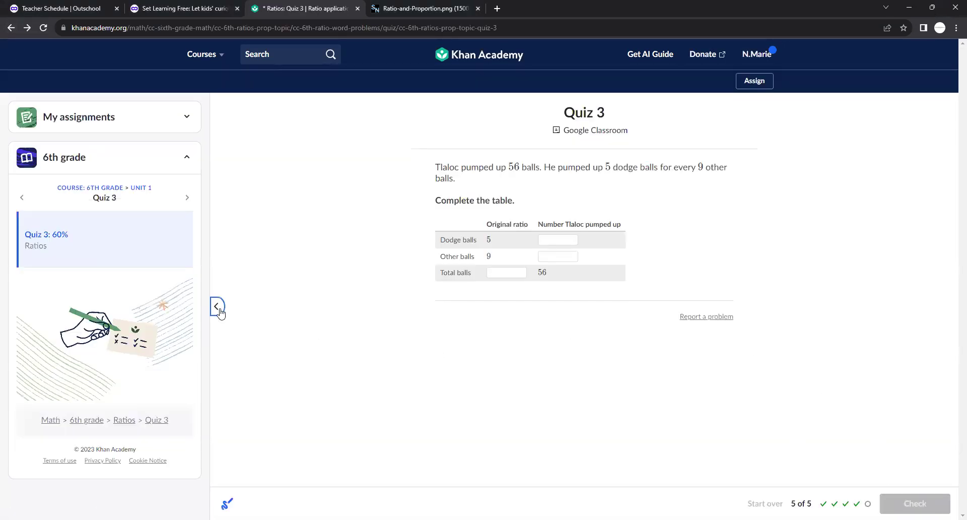
{"action": "left_click", "coordinate": [217, 307]}
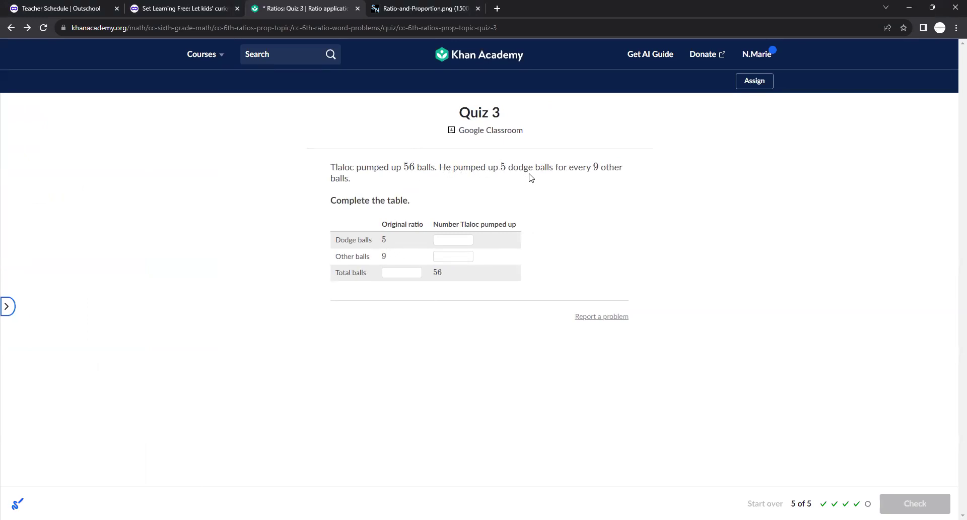
{"action": "left_click", "coordinate": [387, 273]}
{"action": "type", "text": "14"}
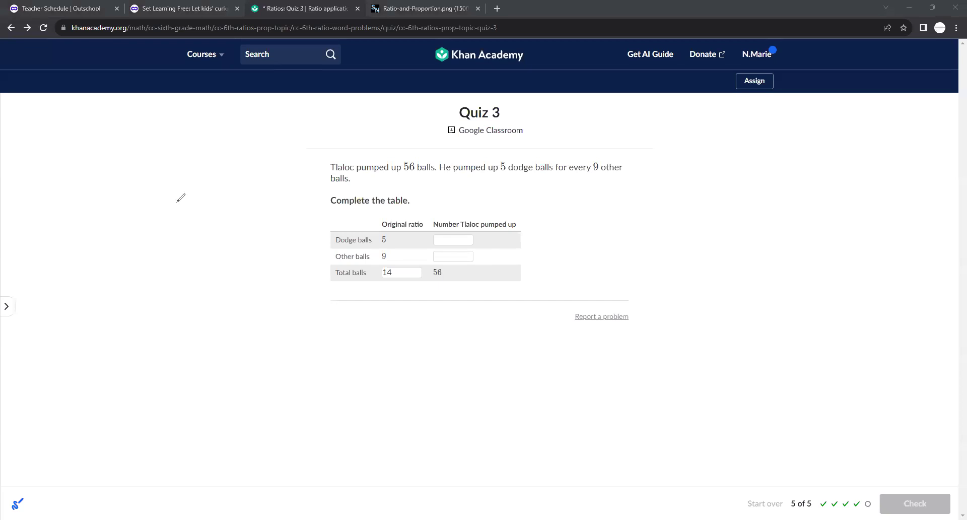
- Ink the equivalent ratios 5:9, 10:18 and 15:27 beside the question
{"action": "left_click_drag", "start_coordinate": [160, 192], "coordinate": [129, 242]}
{"action": "left_click", "coordinate": [173, 233]}
{"action": "left_click_drag", "start_coordinate": [176, 203], "coordinate": [206, 231]}
{"action": "mouse_move", "coordinate": [119, 261]}
{"action": "left_mouse_down"}
{"action": "mouse_move", "coordinate": [110, 296]}
{"action": "mouse_move", "coordinate": [146, 295]}
{"action": "left_mouse_up"}
{"action": "left_click", "coordinate": [176, 266]}
{"action": "left_click", "coordinate": [171, 292]}
{"action": "left_click_drag", "start_coordinate": [199, 261], "coordinate": [191, 304]}
{"action": "mouse_move", "coordinate": [208, 264]}
{"action": "left_mouse_down"}
{"action": "mouse_move", "coordinate": [247, 282]}
{"action": "mouse_move", "coordinate": [222, 280]}
{"action": "left_mouse_up"}
{"action": "left_click_drag", "start_coordinate": [111, 317], "coordinate": [100, 352]}
{"action": "left_click_drag", "start_coordinate": [147, 320], "coordinate": [125, 357]}
{"action": "left_click", "coordinate": [166, 321]}
{"action": "left_click", "coordinate": [174, 358]}
{"action": "left_click_drag", "start_coordinate": [198, 325], "coordinate": [225, 354]}
{"action": "left_click_drag", "start_coordinate": [229, 322], "coordinate": [246, 368]}
- Rewrite the ratio ladder 5:9, 10:18 and 15:27 in ink
{"action": "left_click_drag", "start_coordinate": [140, 193], "coordinate": [116, 227]}
{"action": "left_click", "coordinate": [156, 199]}
{"action": "left_click", "coordinate": [159, 218]}
{"action": "left_click_drag", "start_coordinate": [189, 197], "coordinate": [192, 226]}
{"action": "mouse_move", "coordinate": [97, 246]}
{"action": "left_mouse_down"}
{"action": "mouse_move", "coordinate": [91, 277]}
{"action": "mouse_move", "coordinate": [114, 260]}
{"action": "mouse_move", "coordinate": [167, 281]}
{"action": "left_mouse_up"}
{"action": "left_click", "coordinate": [150, 256]}
{"action": "left_click", "coordinate": [144, 273]}
{"action": "mouse_move", "coordinate": [200, 255]}
{"action": "left_mouse_down"}
{"action": "mouse_move", "coordinate": [186, 256]}
{"action": "mouse_move", "coordinate": [200, 255]}
{"action": "left_mouse_up"}
{"action": "left_click_drag", "start_coordinate": [93, 291], "coordinate": [84, 331]}
{"action": "left_click_drag", "start_coordinate": [117, 305], "coordinate": [108, 338]}
{"action": "left_click", "coordinate": [138, 308]}
{"action": "left_click", "coordinate": [143, 329]}
{"action": "left_click_drag", "start_coordinate": [161, 309], "coordinate": [181, 330]}
{"action": "mouse_move", "coordinate": [184, 305]}
{"action": "left_mouse_down"}
{"action": "mouse_move", "coordinate": [207, 304]}
{"action": "mouse_move", "coordinate": [199, 338]}
{"action": "left_mouse_up"}
- Extend the ink ratio ladder to 20:36
{"action": "mouse_move", "coordinate": [158, 367]}
{"action": "left_mouse_down"}
{"action": "mouse_move", "coordinate": [177, 386]}
{"action": "mouse_move", "coordinate": [160, 398]}
{"action": "left_mouse_up"}
{"action": "left_click_drag", "start_coordinate": [200, 365], "coordinate": [198, 394]}
{"action": "mouse_move", "coordinate": [66, 369]}
{"action": "left_mouse_down"}
{"action": "mouse_move", "coordinate": [91, 366]}
{"action": "mouse_move", "coordinate": [96, 389]}
{"action": "left_mouse_up"}
{"action": "mouse_move", "coordinate": [109, 370]}
{"action": "left_mouse_down"}
{"action": "mouse_move", "coordinate": [103, 389]}
{"action": "mouse_move", "coordinate": [109, 370]}
{"action": "left_mouse_up"}
{"action": "left_click", "coordinate": [132, 361]}
{"action": "left_click", "coordinate": [131, 387]}
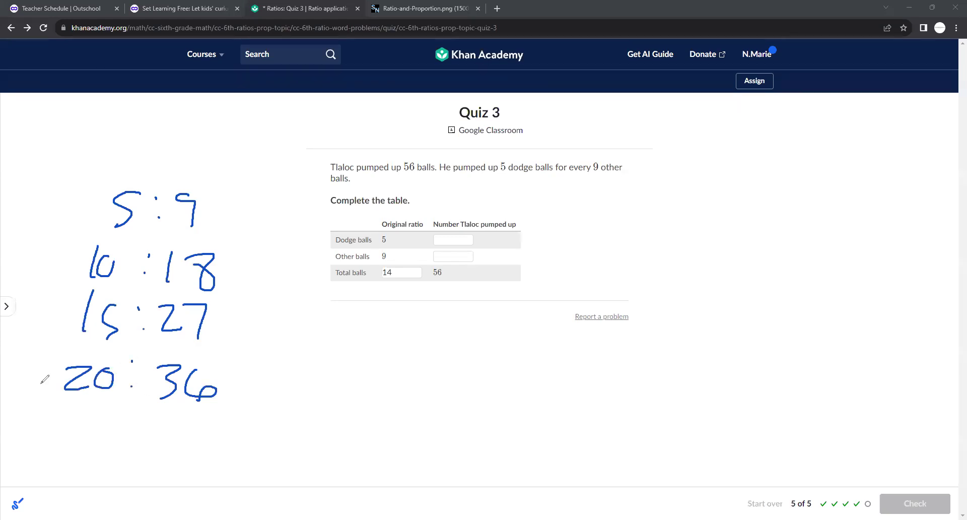
- Enter 20 dodge balls and 36 other balls in the table
{"action": "left_click", "coordinate": [448, 240]}
{"action": "type", "text": "20"}
{"action": "key", "text": "Tab"}
{"action": "type", "text": "36"}
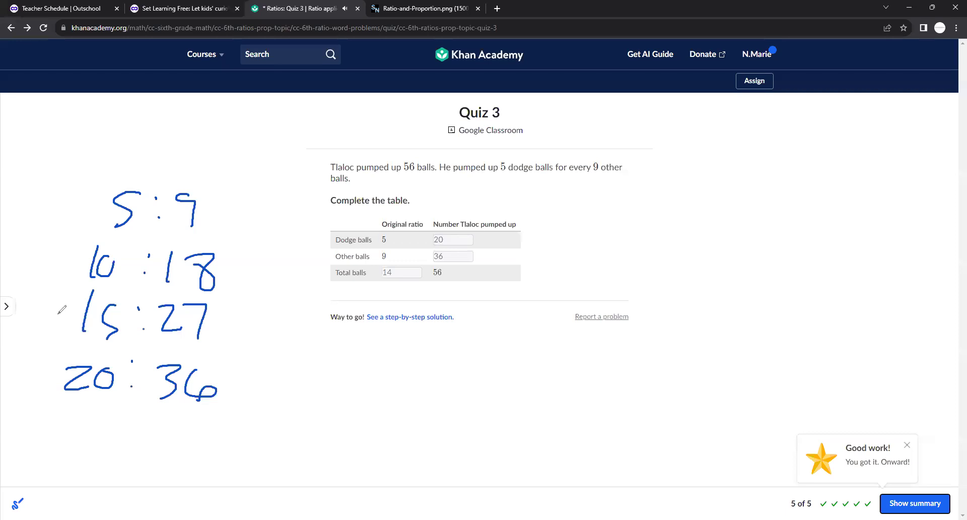
- Go to the 6th grade course page from the course sidebar
{"action": "left_click", "coordinate": [6, 306]}
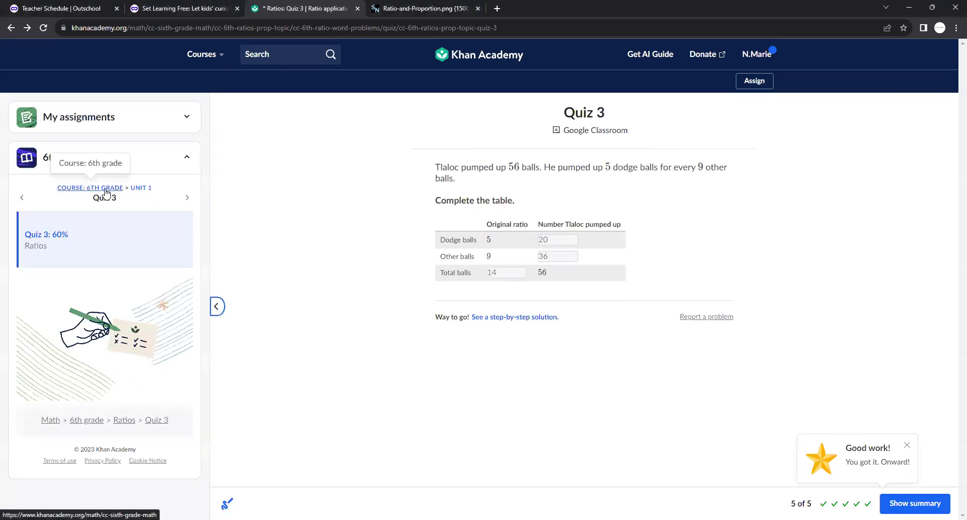
{"action": "left_click", "coordinate": [105, 188]}
{"action": "scroll", "coordinate": [282, 177], "scroll_direction": "down", "scroll_amount": 5}
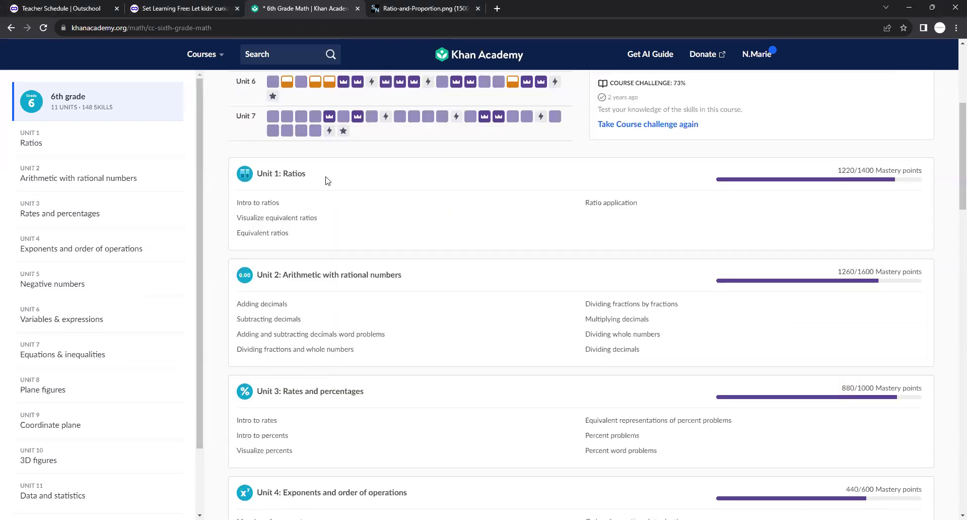
- Open Unit 1: Ratios and scroll through its quizzes and lessons
{"action": "left_click", "coordinate": [281, 175]}
{"action": "scroll", "coordinate": [674, 274], "scroll_direction": "down", "scroll_amount": 9}
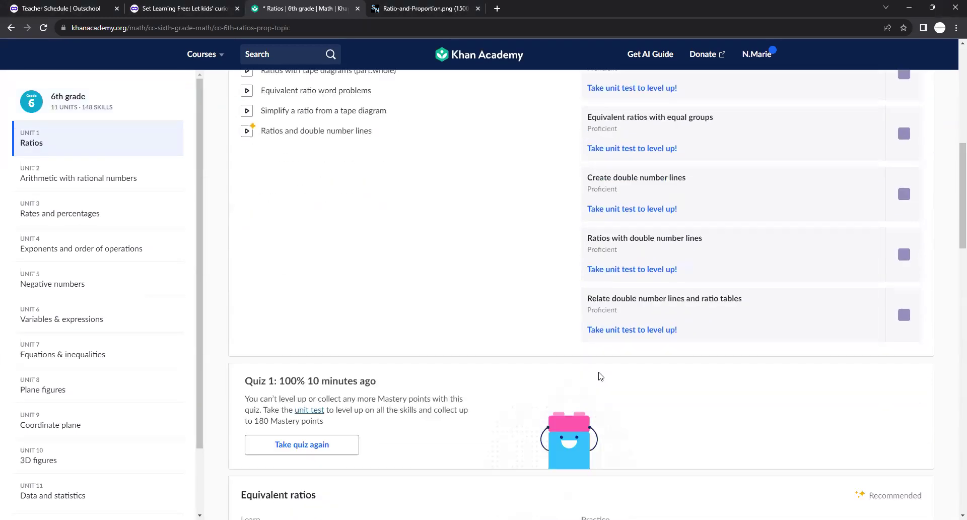
{"action": "scroll", "coordinate": [475, 270], "scroll_direction": "up", "scroll_amount": 6}
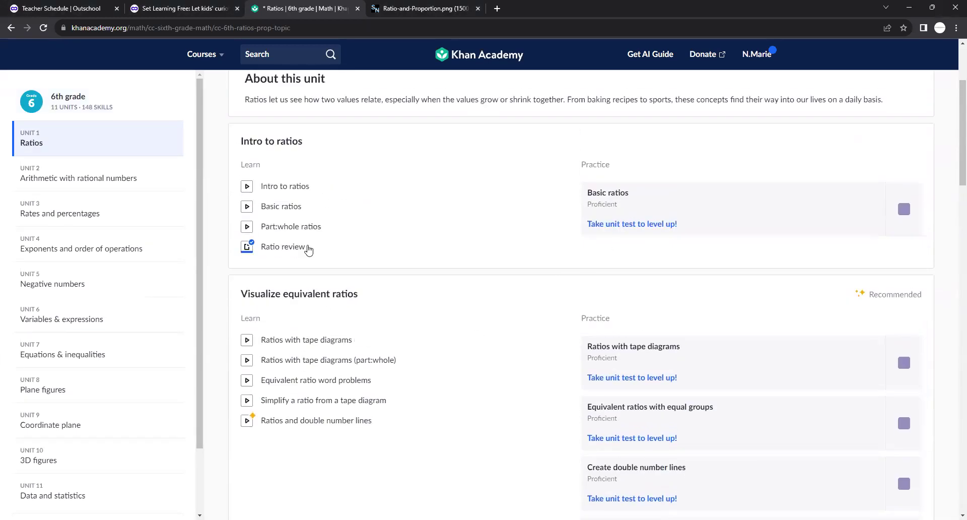
{"action": "scroll", "coordinate": [323, 360], "scroll_direction": "down", "scroll_amount": 17}
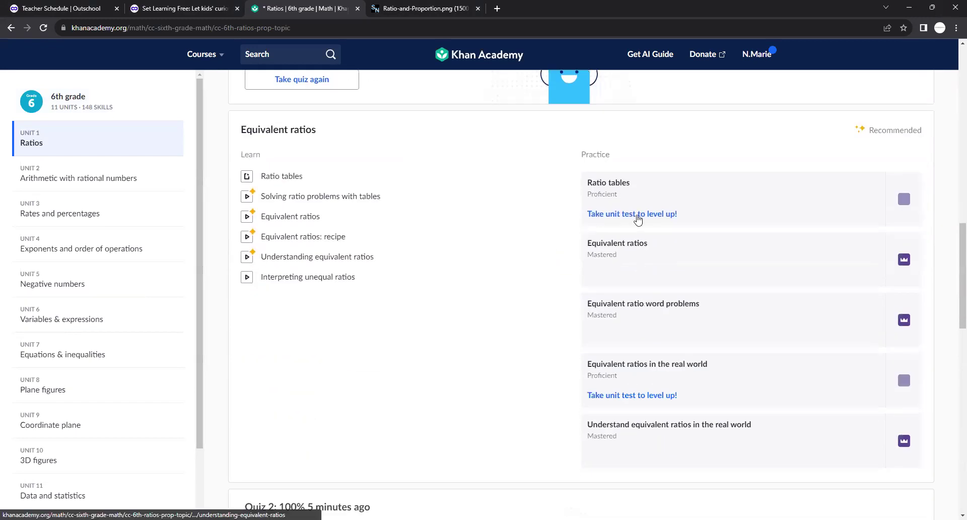
{"action": "scroll", "coordinate": [462, 301], "scroll_direction": "down", "scroll_amount": 11}
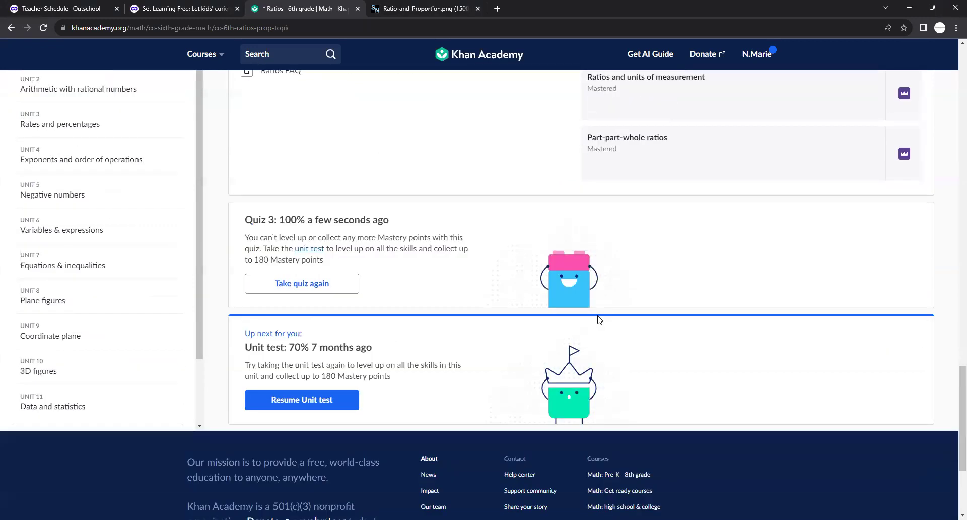
{"action": "scroll", "coordinate": [468, 300], "scroll_direction": "up", "scroll_amount": 7}
{"action": "scroll", "coordinate": [467, 301], "scroll_direction": "up", "scroll_amount": 7}
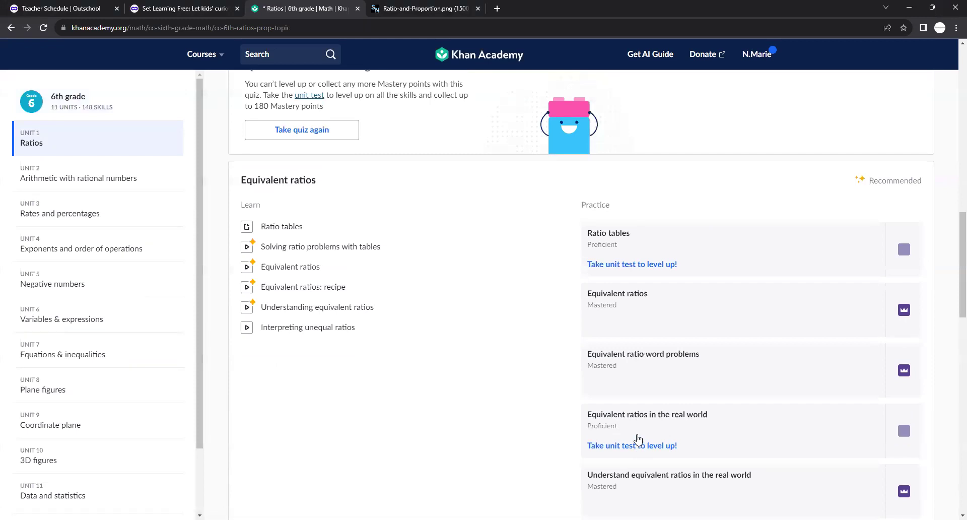